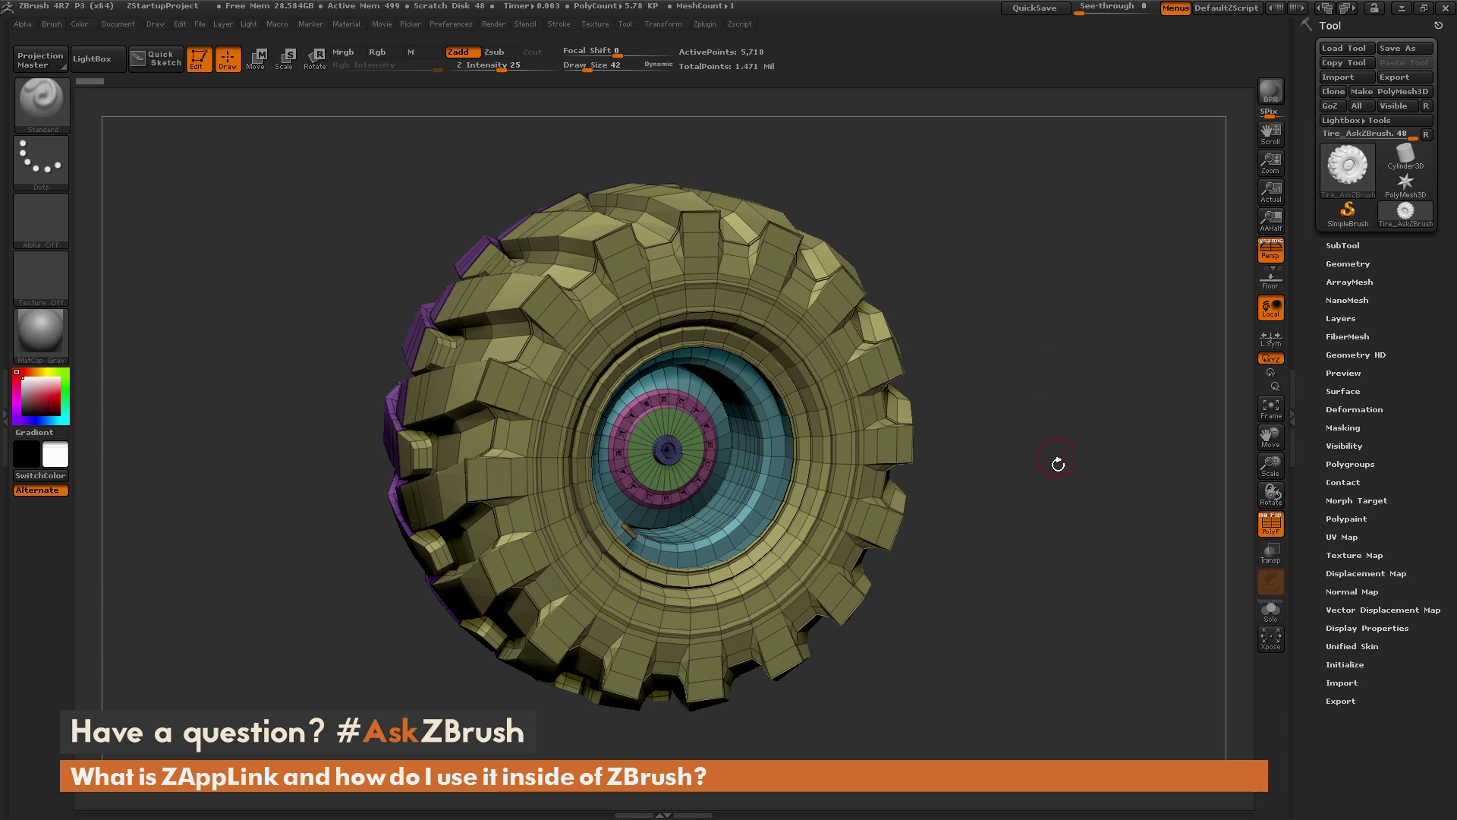
- Step the tire up to its top subdivision (1.471 million points) and turn off PolyF polygroup colours
left_click_drag(1063, 492, 1061, 515)
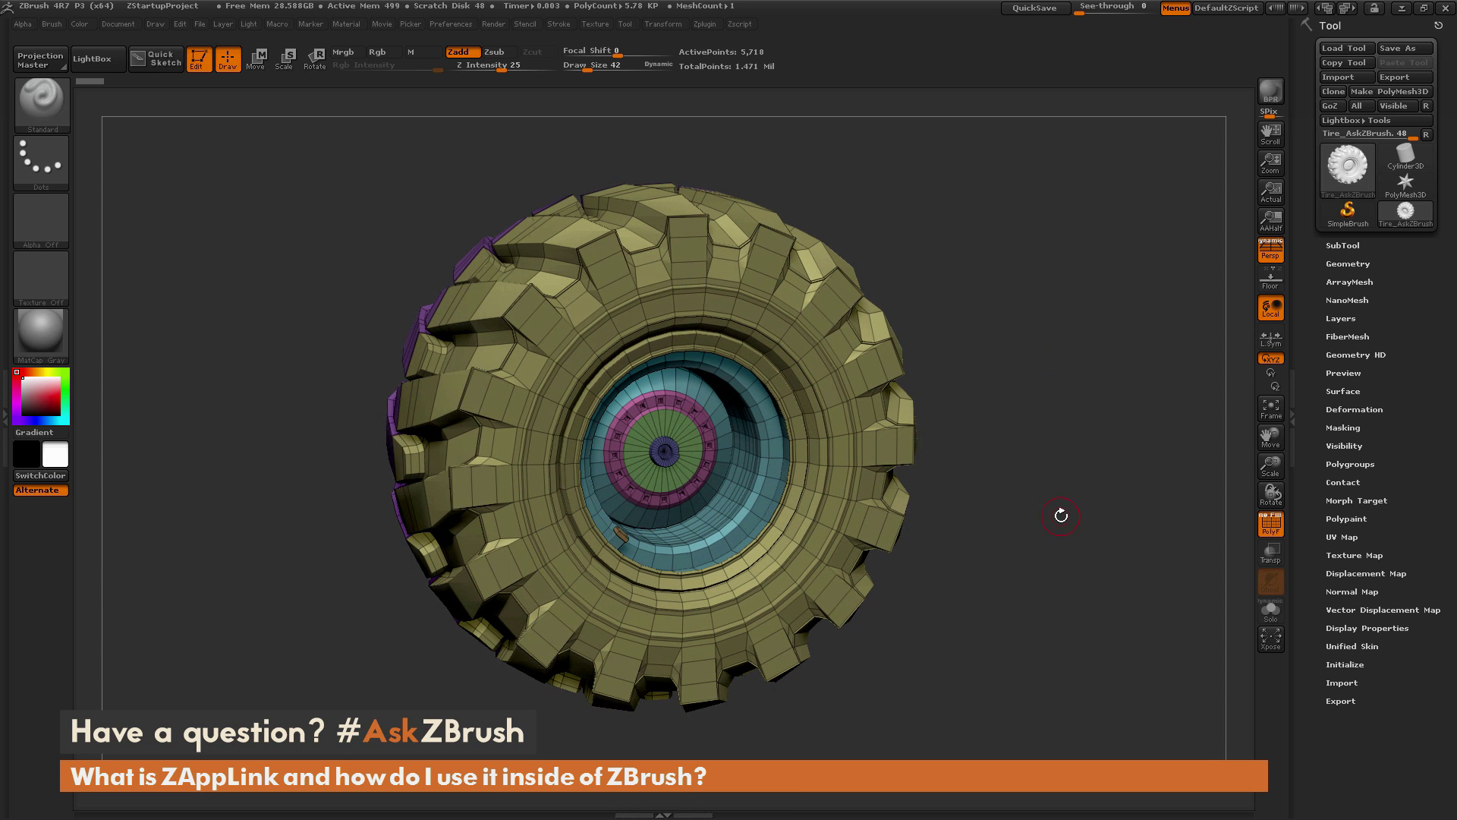
left_click(118, 24)
left_click_drag(1035, 430, 994, 378)
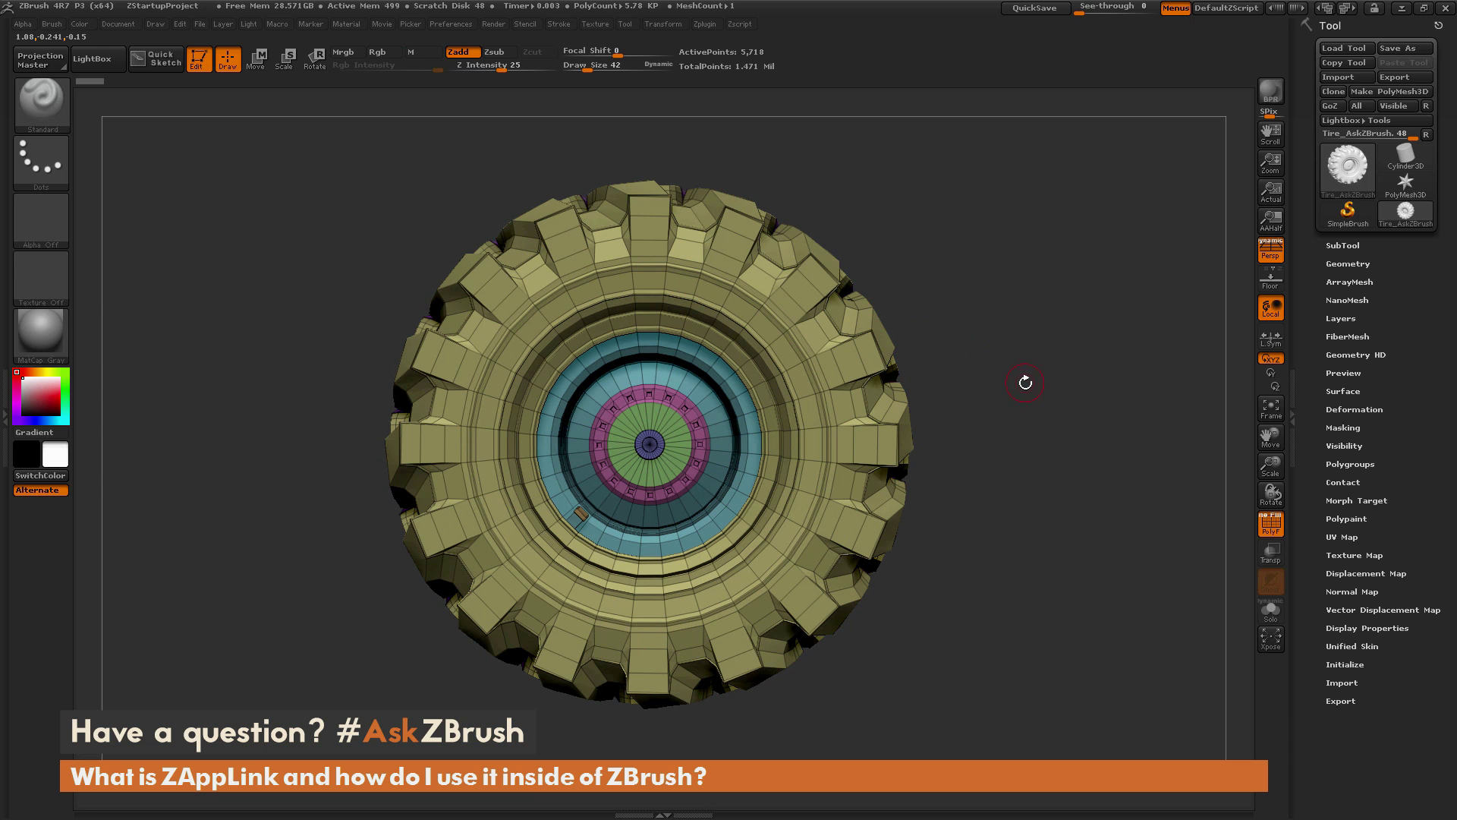
key("d")
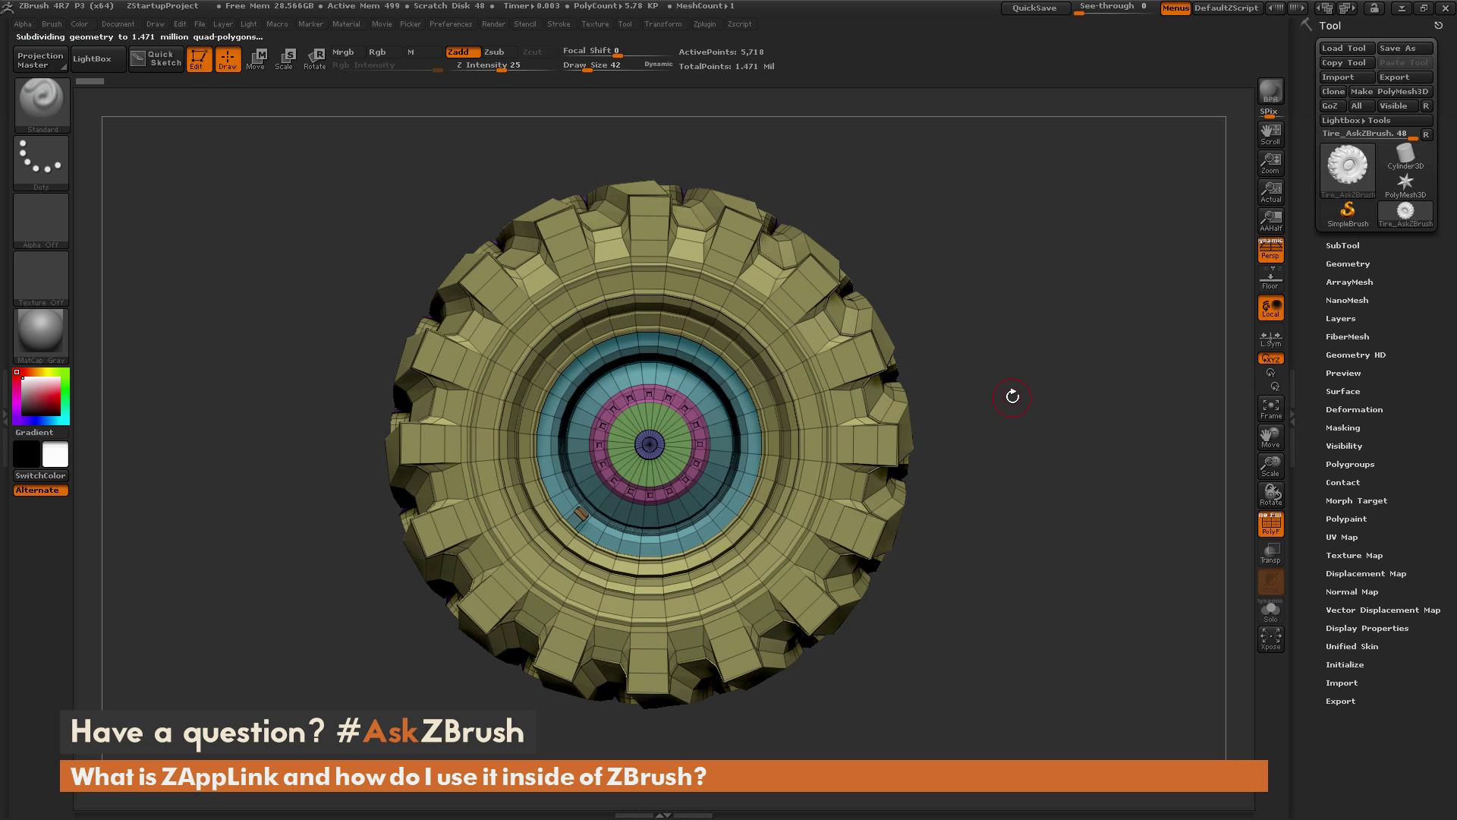
left_click_drag(996, 364, 1029, 370)
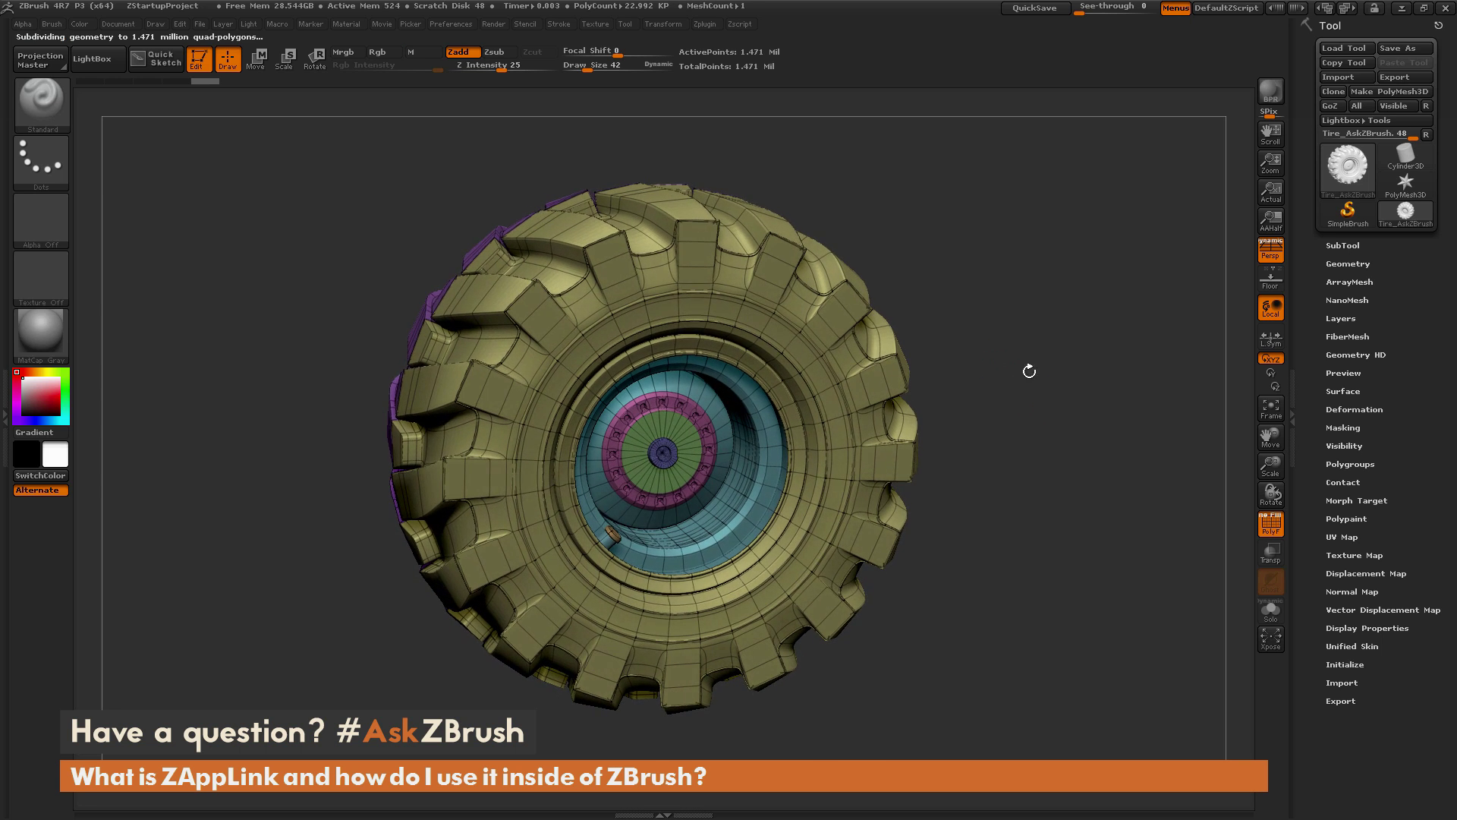
left_click(1270, 523)
left_click_drag(1125, 487, 1066, 442, "shift")
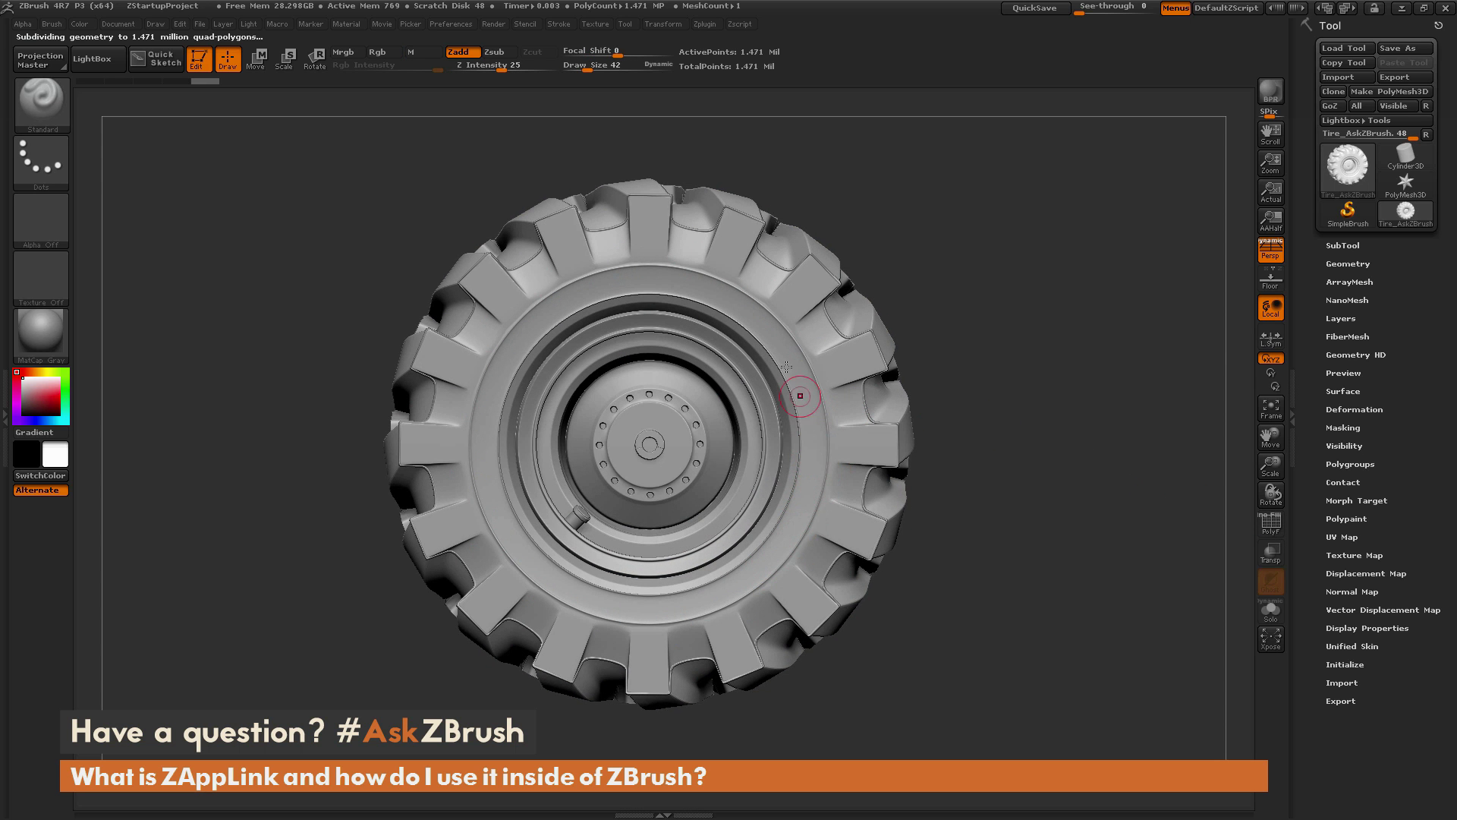
- Enable Rgb, disable Zadd, and paint a yellow stroke over the hub's left side
left_click_drag(1031, 347, 1043, 414)
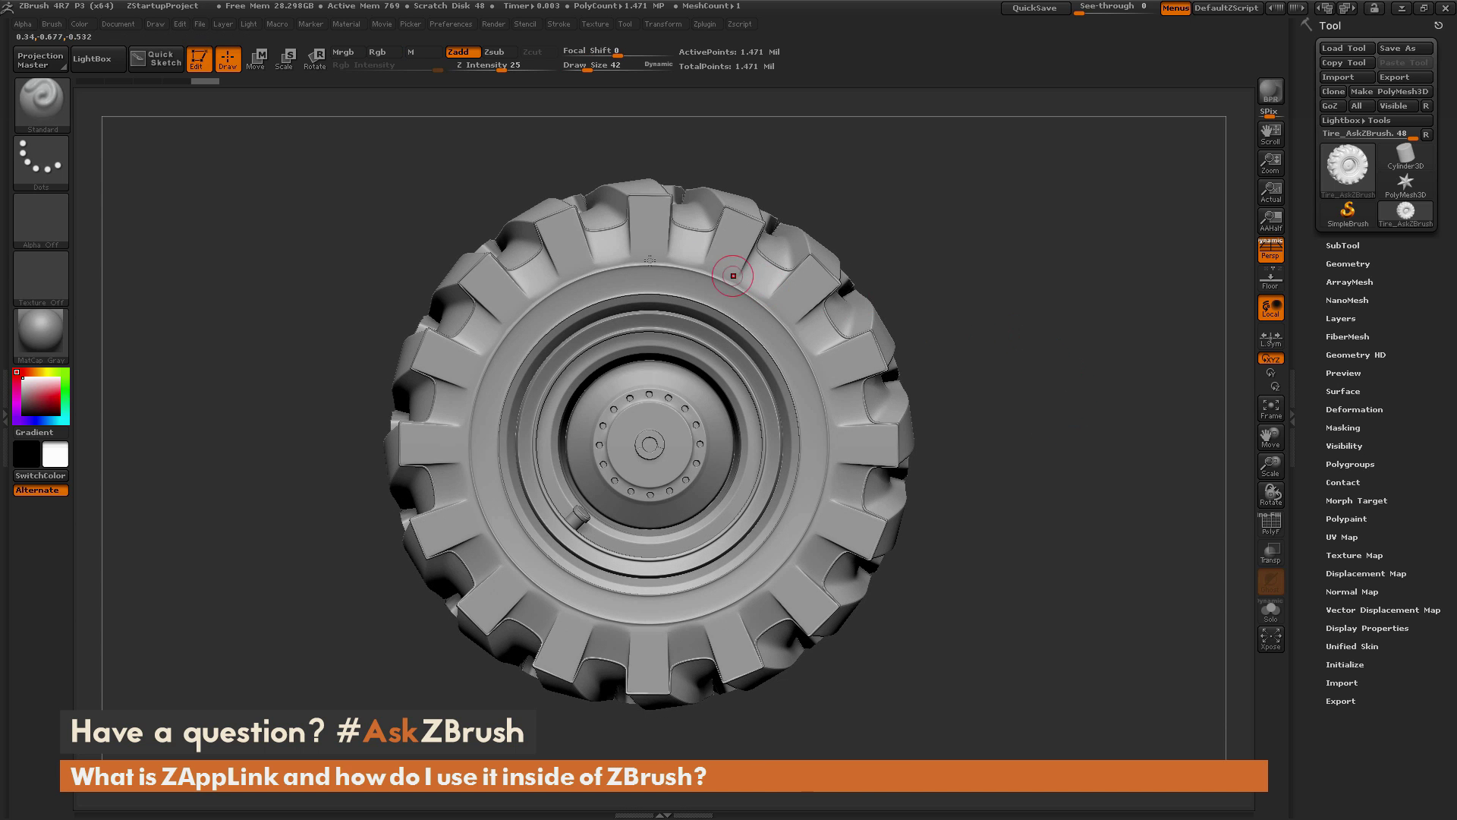
left_click(393, 51)
left_click(457, 51)
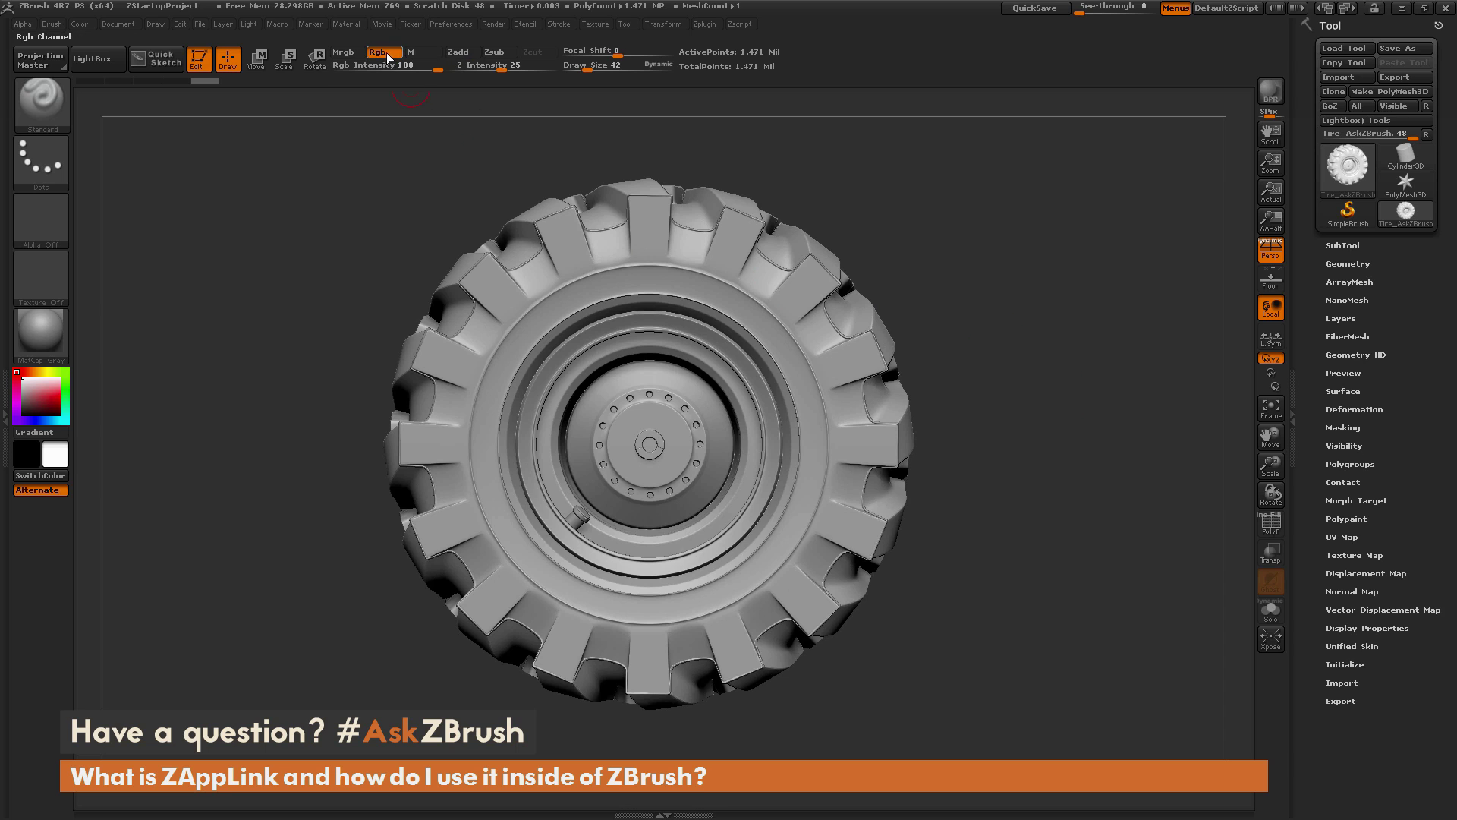
left_click(45, 372)
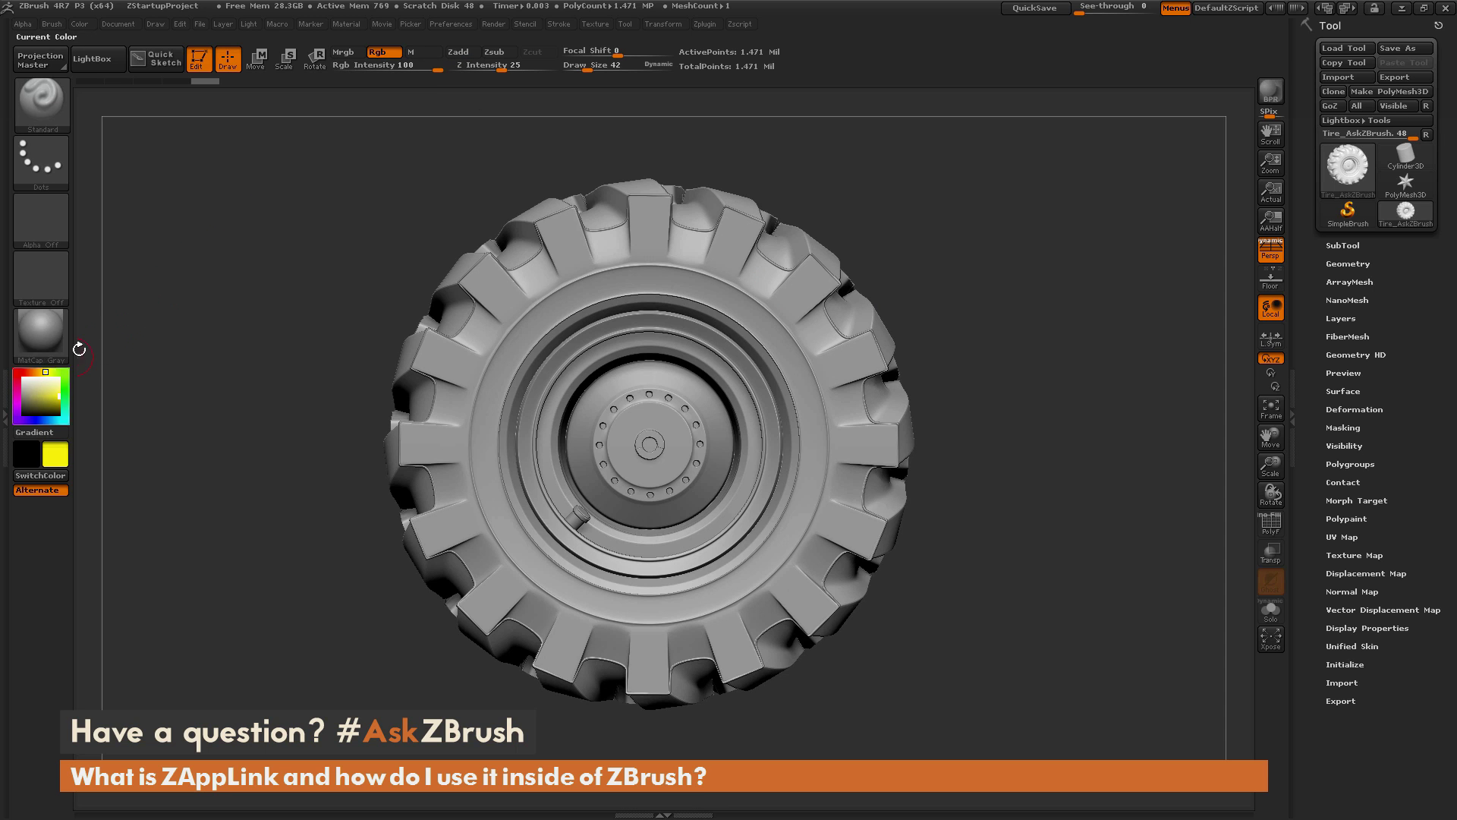
mouse_move(612, 369)
left_mouse_down()
mouse_move(575, 437)
mouse_move(584, 475)
mouse_move(641, 513)
left_mouse_up()
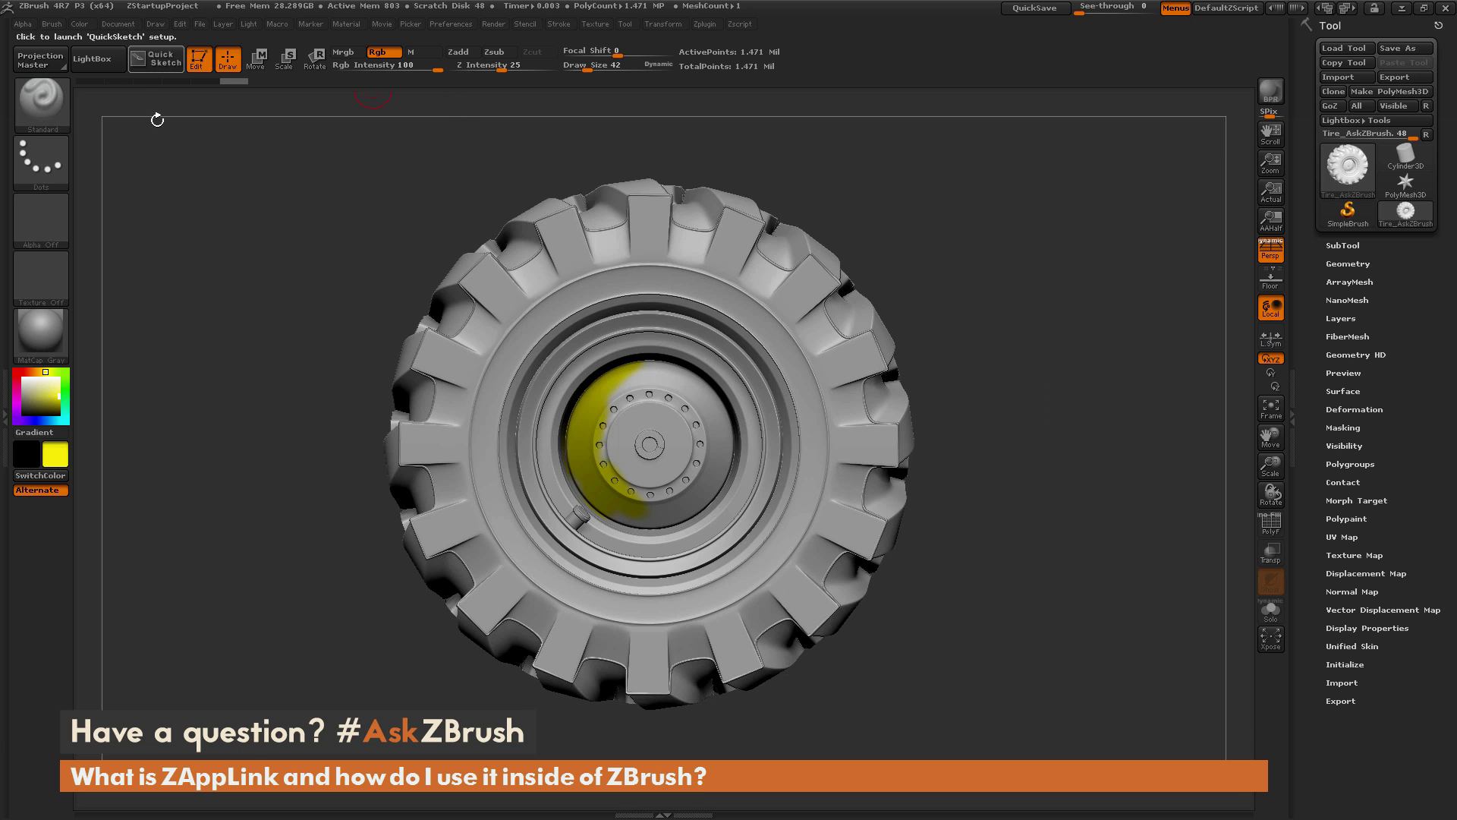
left_click_drag(963, 548, 1024, 421)
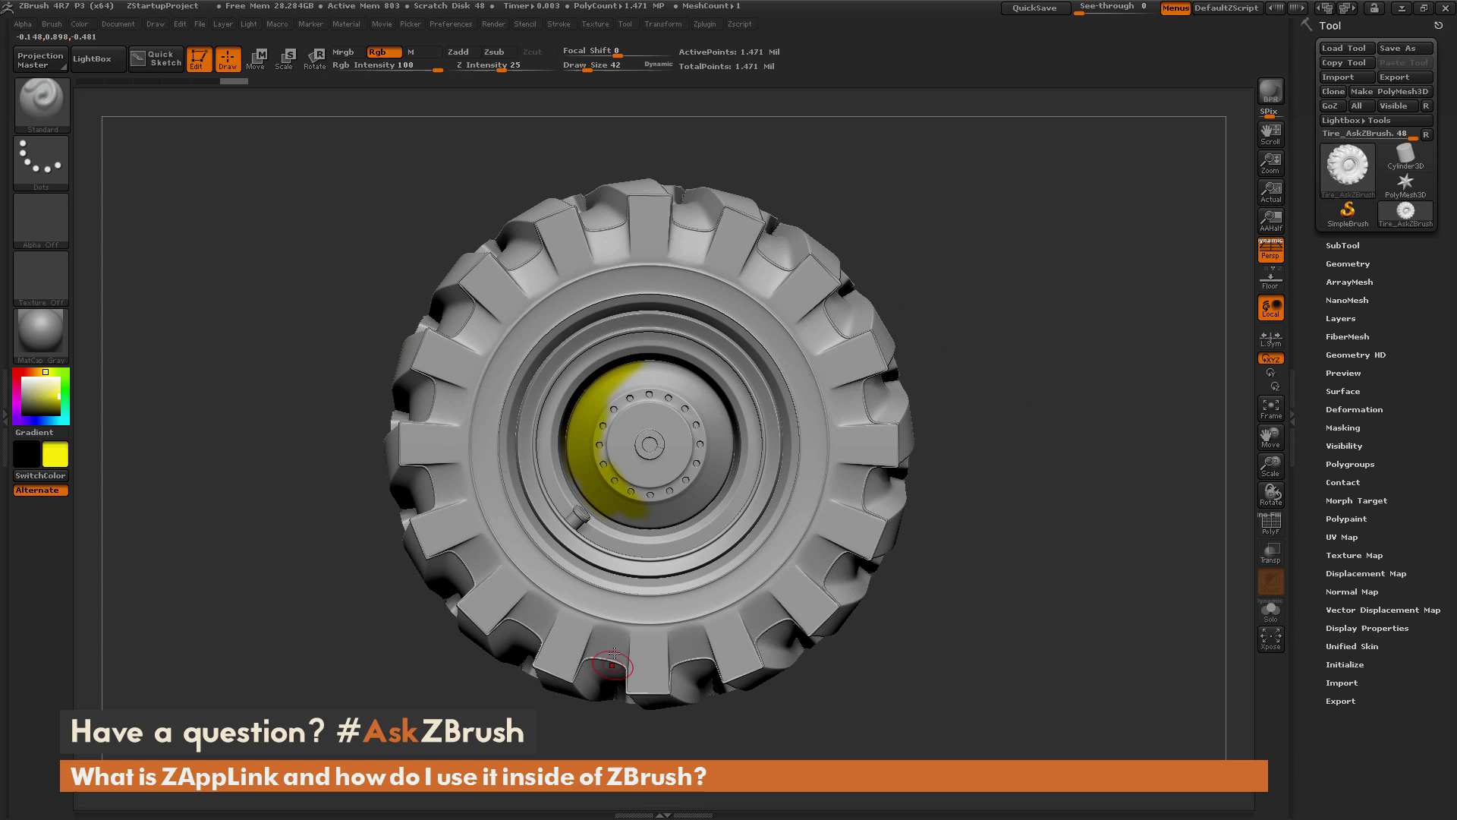
- Start a Document > ZAppLink projection with Fade unchecked and Double Sided checked
left_click(119, 24)
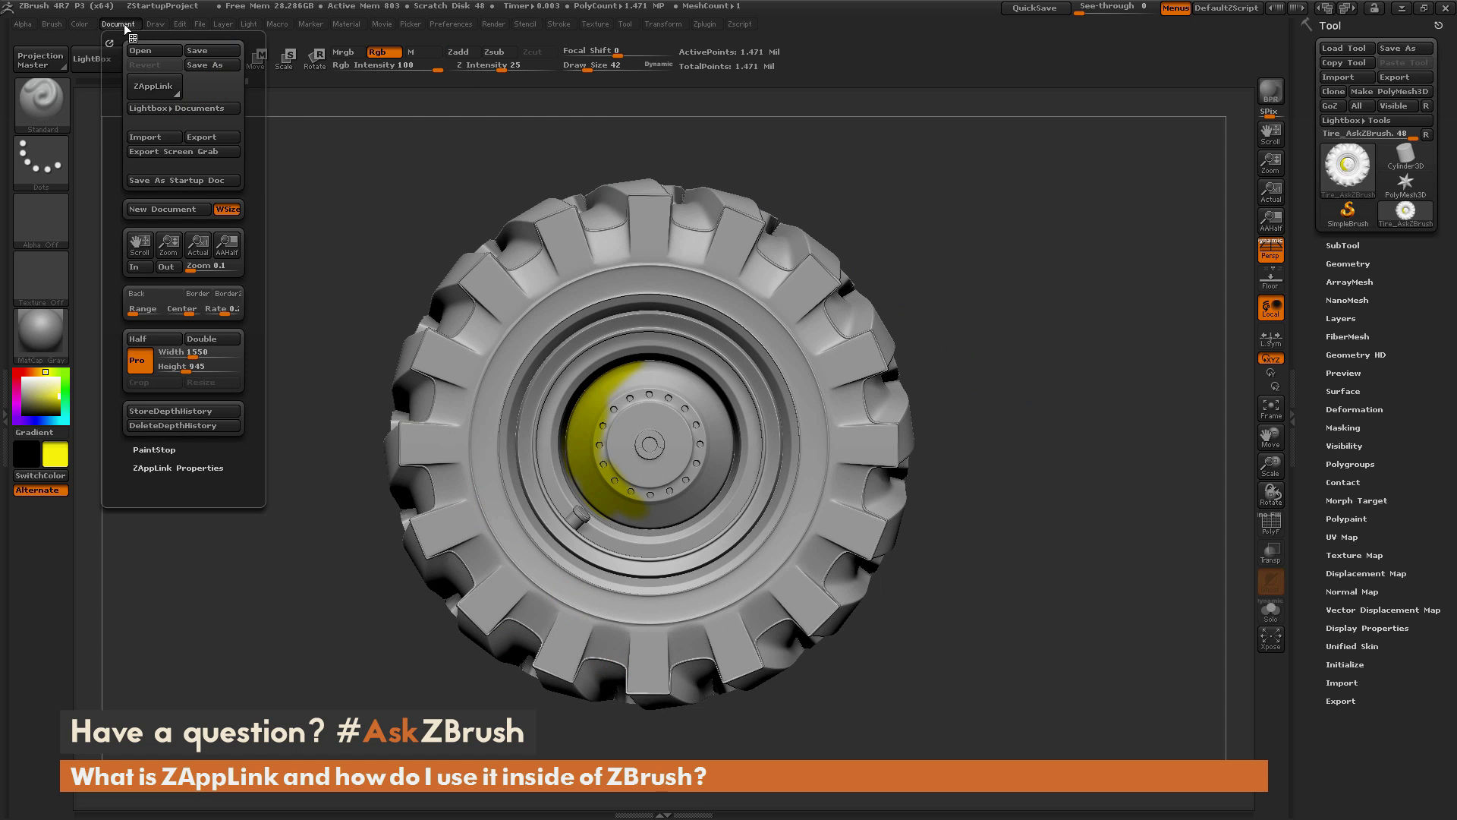
left_click(162, 92)
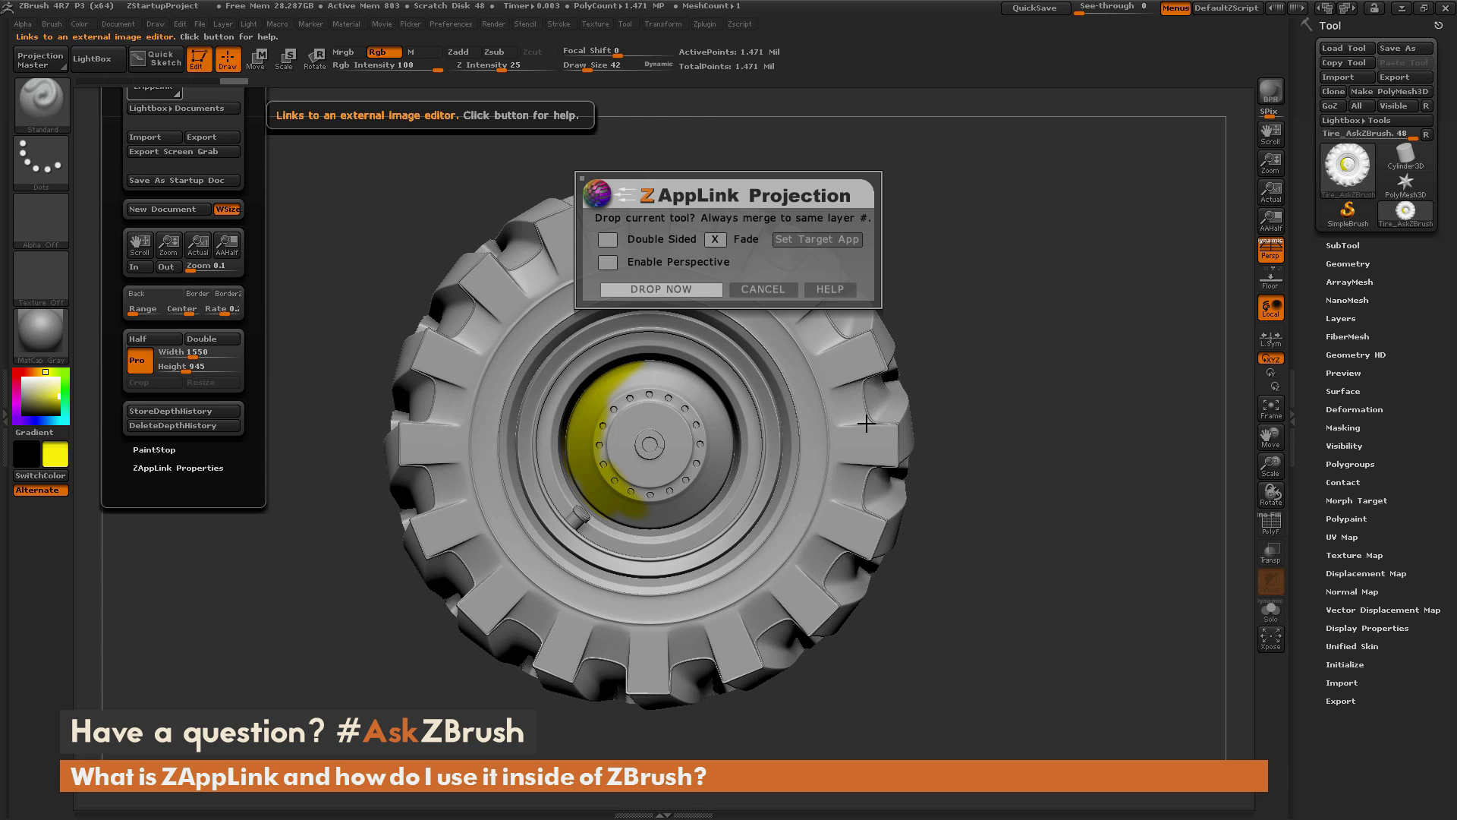
left_click(714, 239)
left_click(606, 239)
- Drop the view into Photoshop, inspect the ZShading and Fill ZShading layers, and select Layer 1
left_click(671, 288)
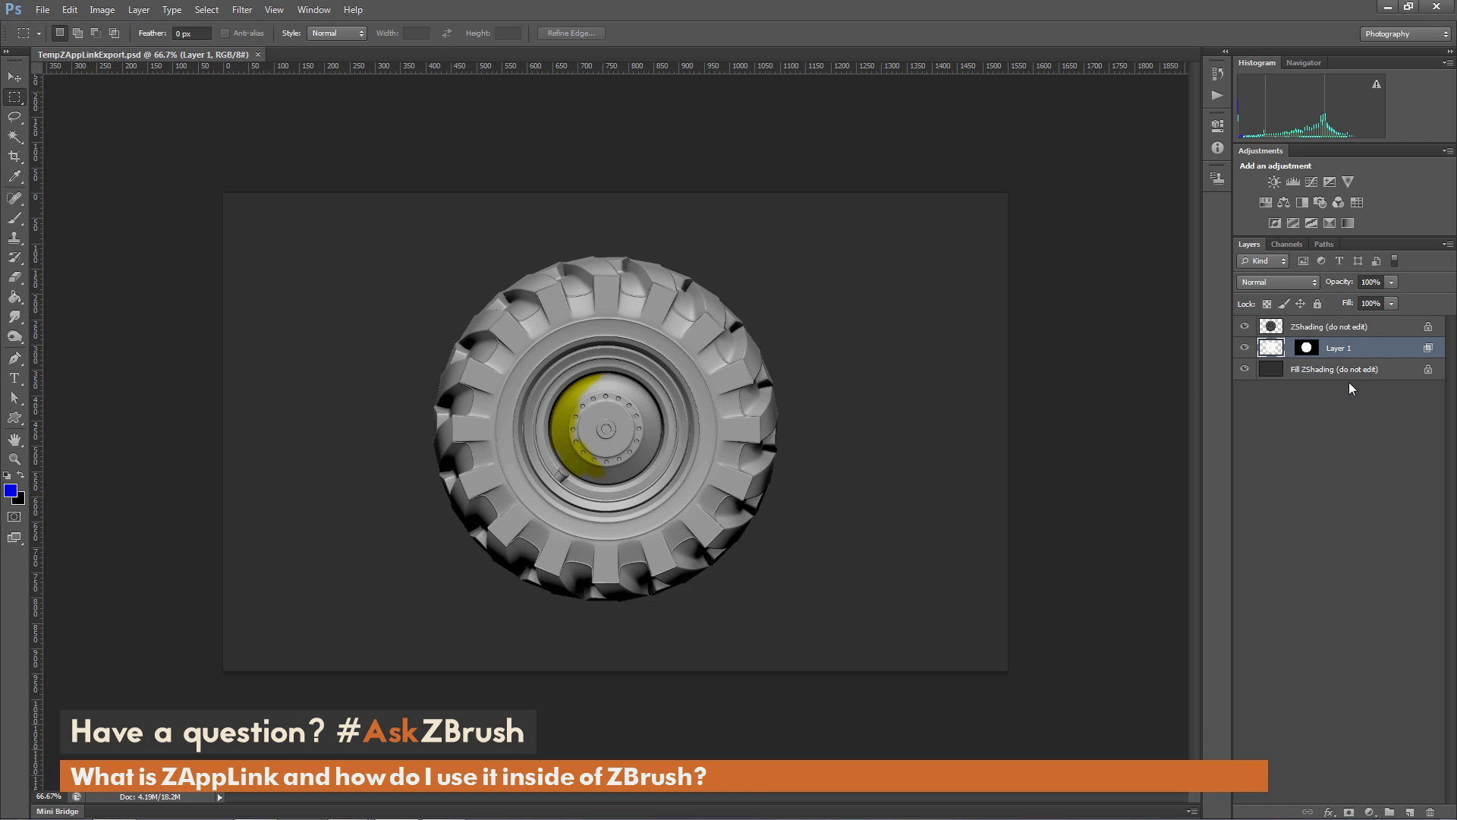
left_click(1347, 328)
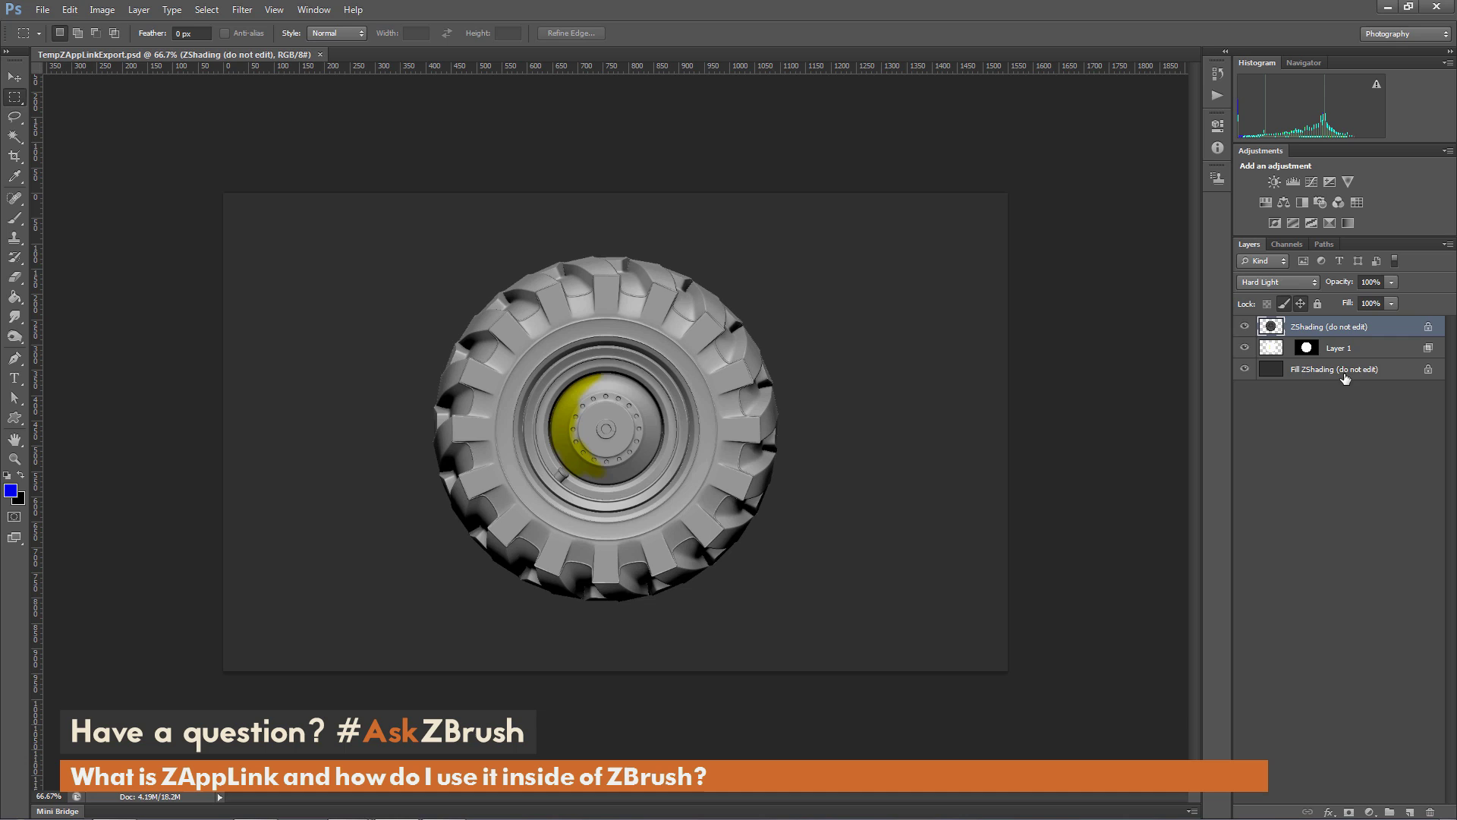
left_click(1344, 372)
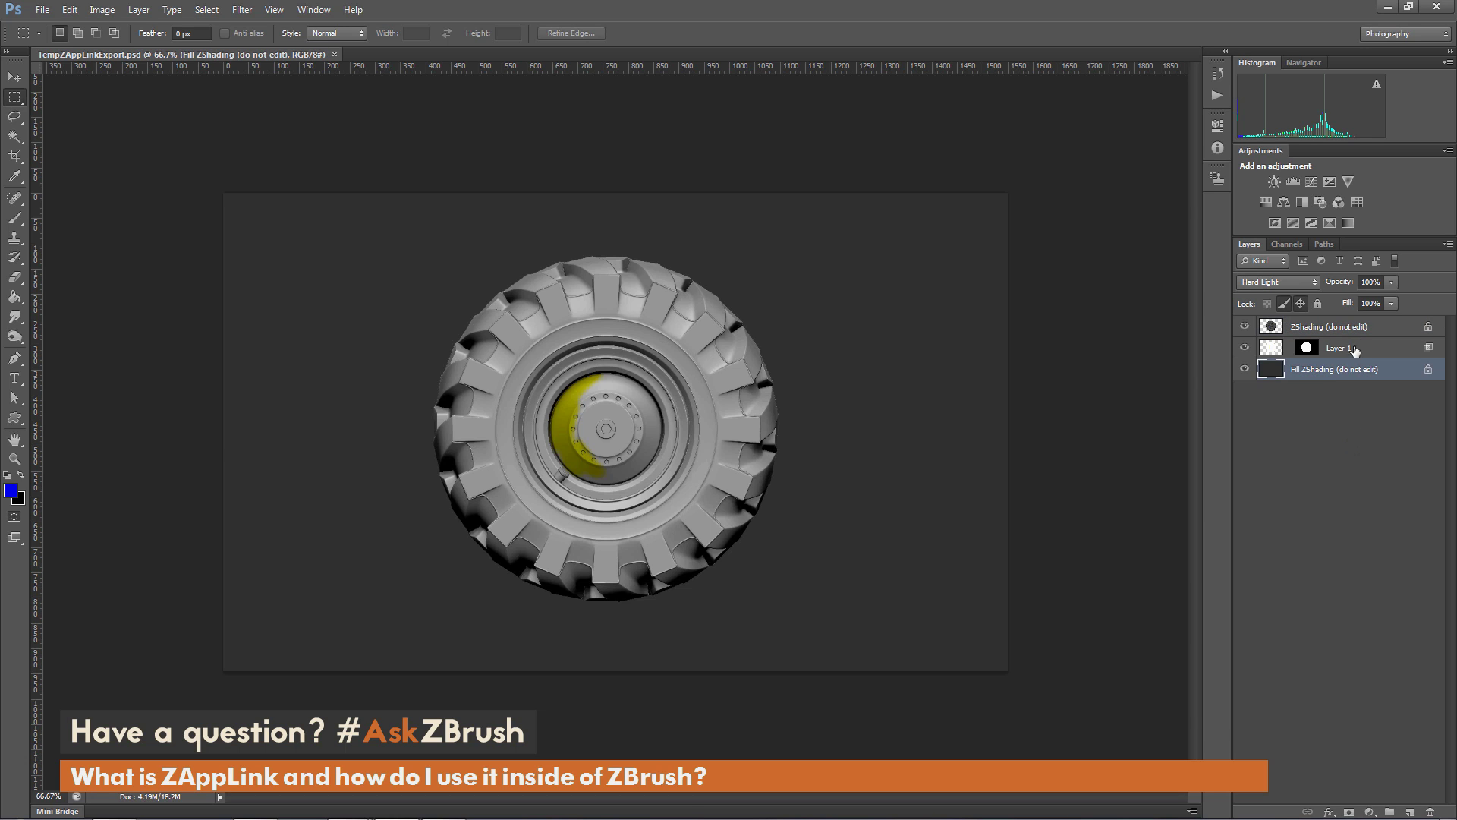
left_click(1339, 328)
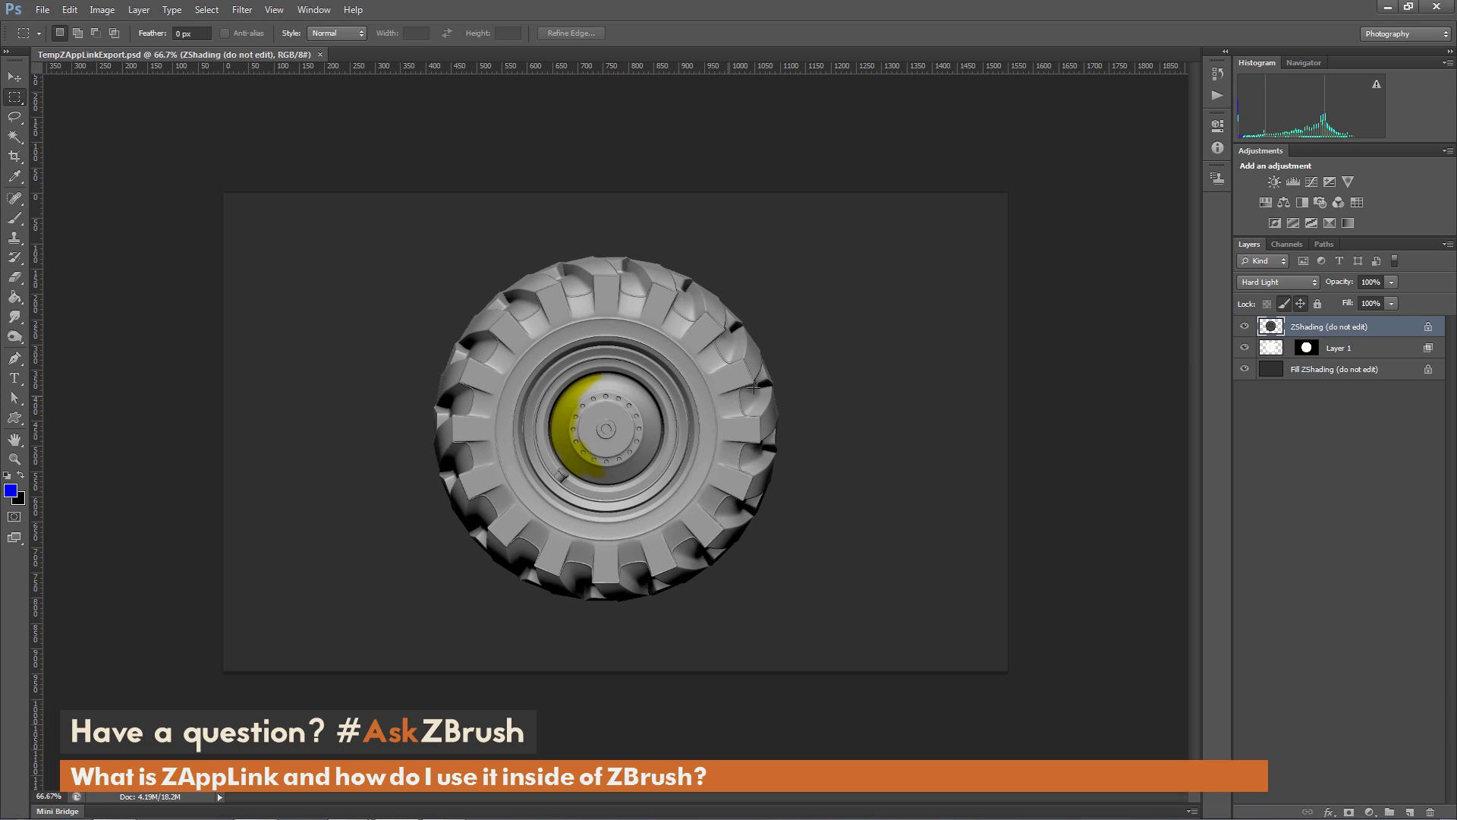
left_click(1245, 327)
left_click(1246, 327)
left_click(1339, 348)
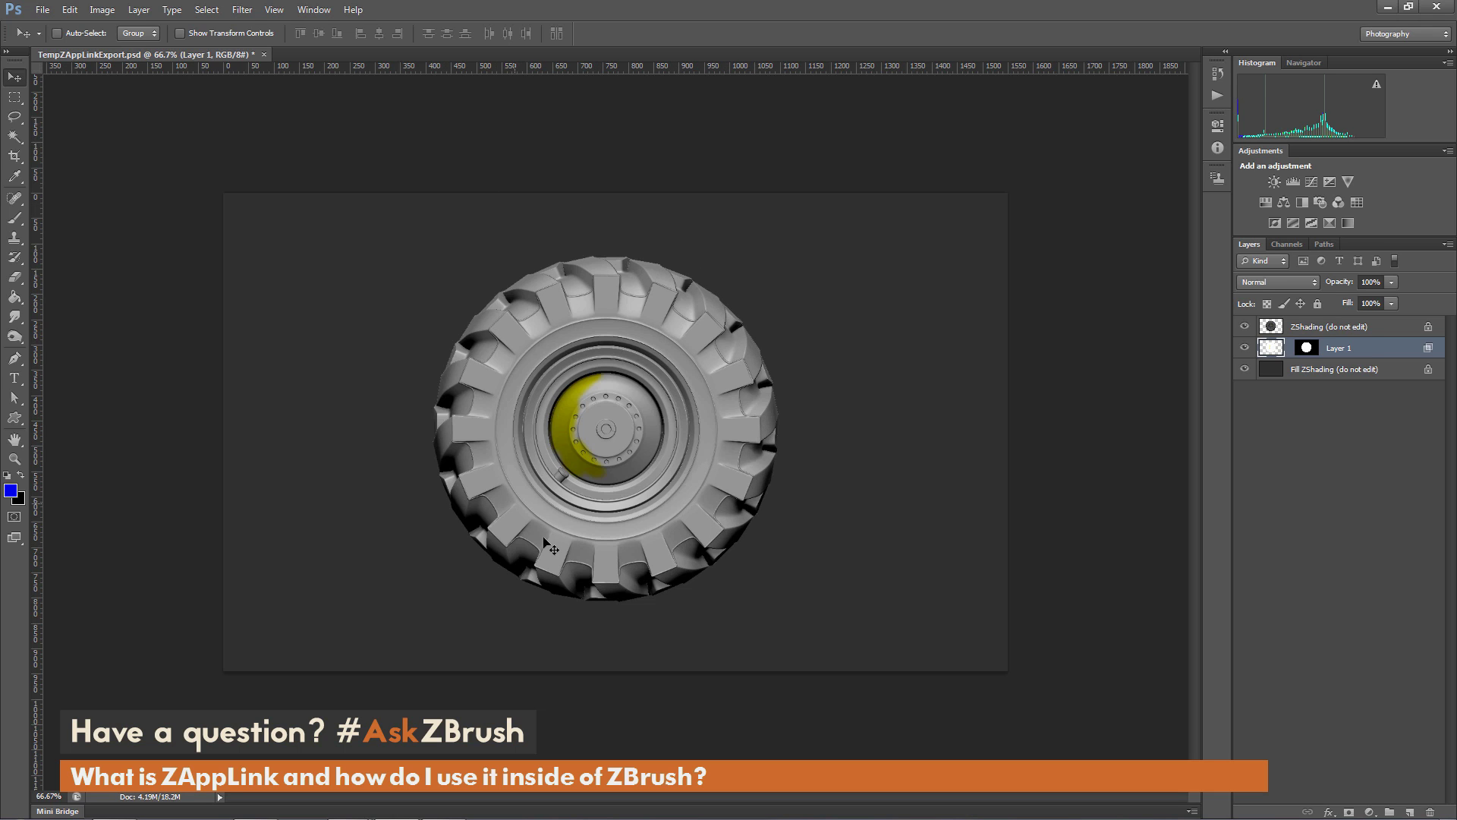
- Paint two blue Brush strokes on Layer 1 over the tire's right rim toward the hub
left_click(18, 220)
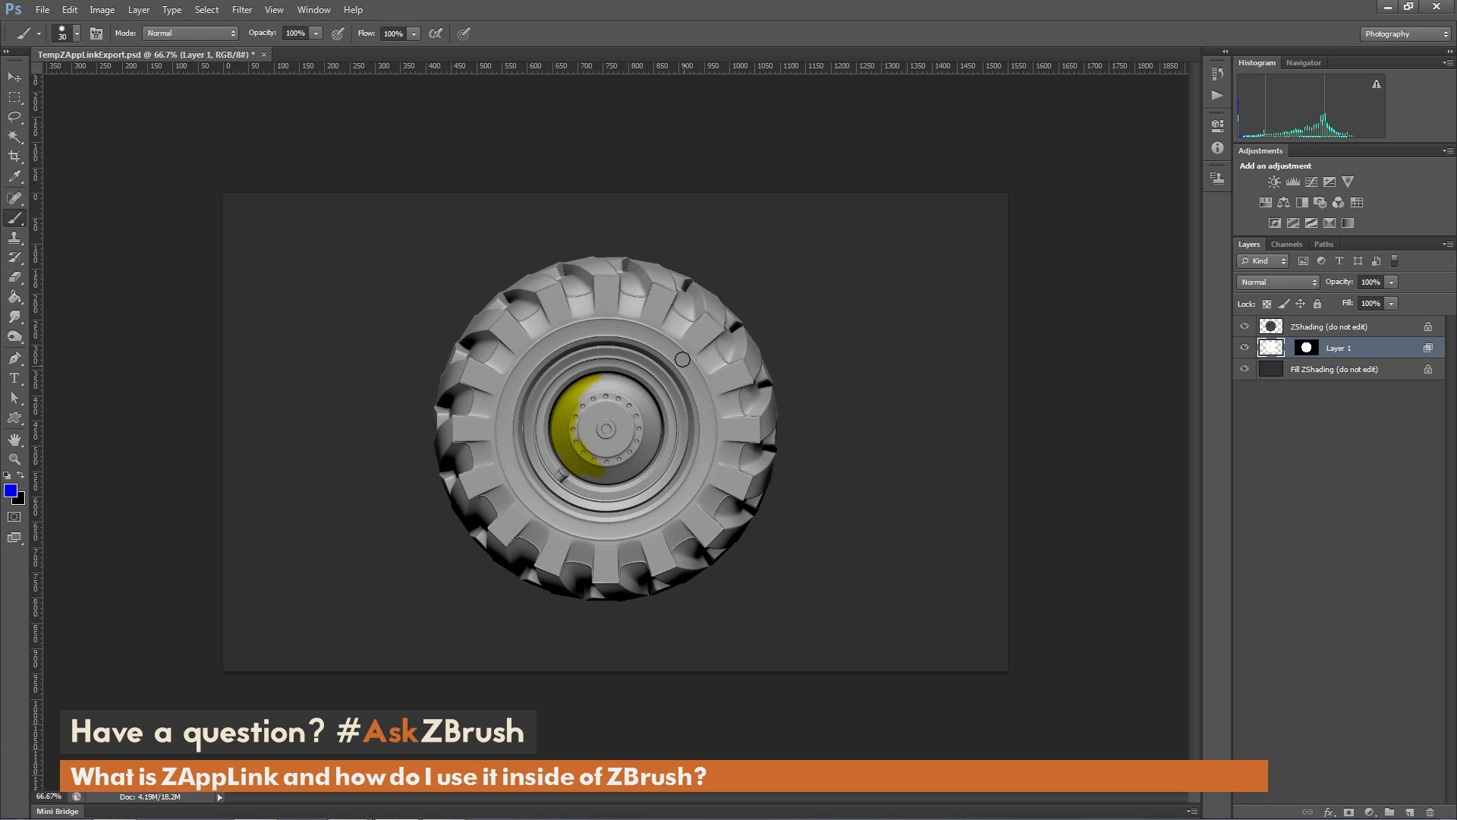
mouse_move(676, 347)
left_mouse_down()
mouse_move(698, 381)
mouse_move(704, 445)
mouse_move(667, 507)
mouse_move(675, 415)
mouse_move(662, 377)
left_mouse_up()
mouse_move(652, 441)
left_mouse_down()
mouse_move(626, 492)
mouse_move(626, 367)
left_mouse_up()
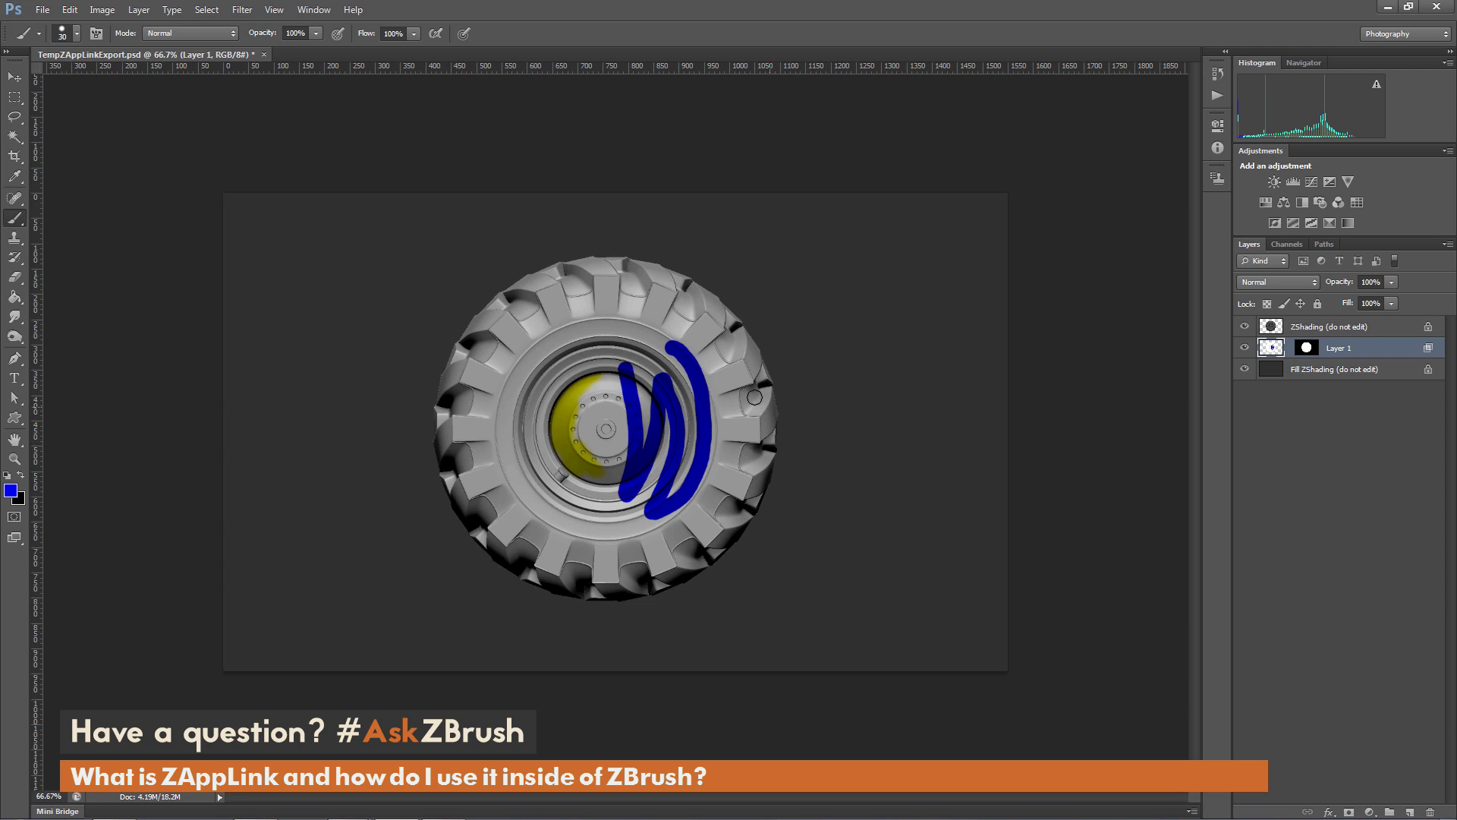
- Save TempZAppLinkExport.psd and switch back to ZBrush with Alt+Tab
left_click(43, 11)
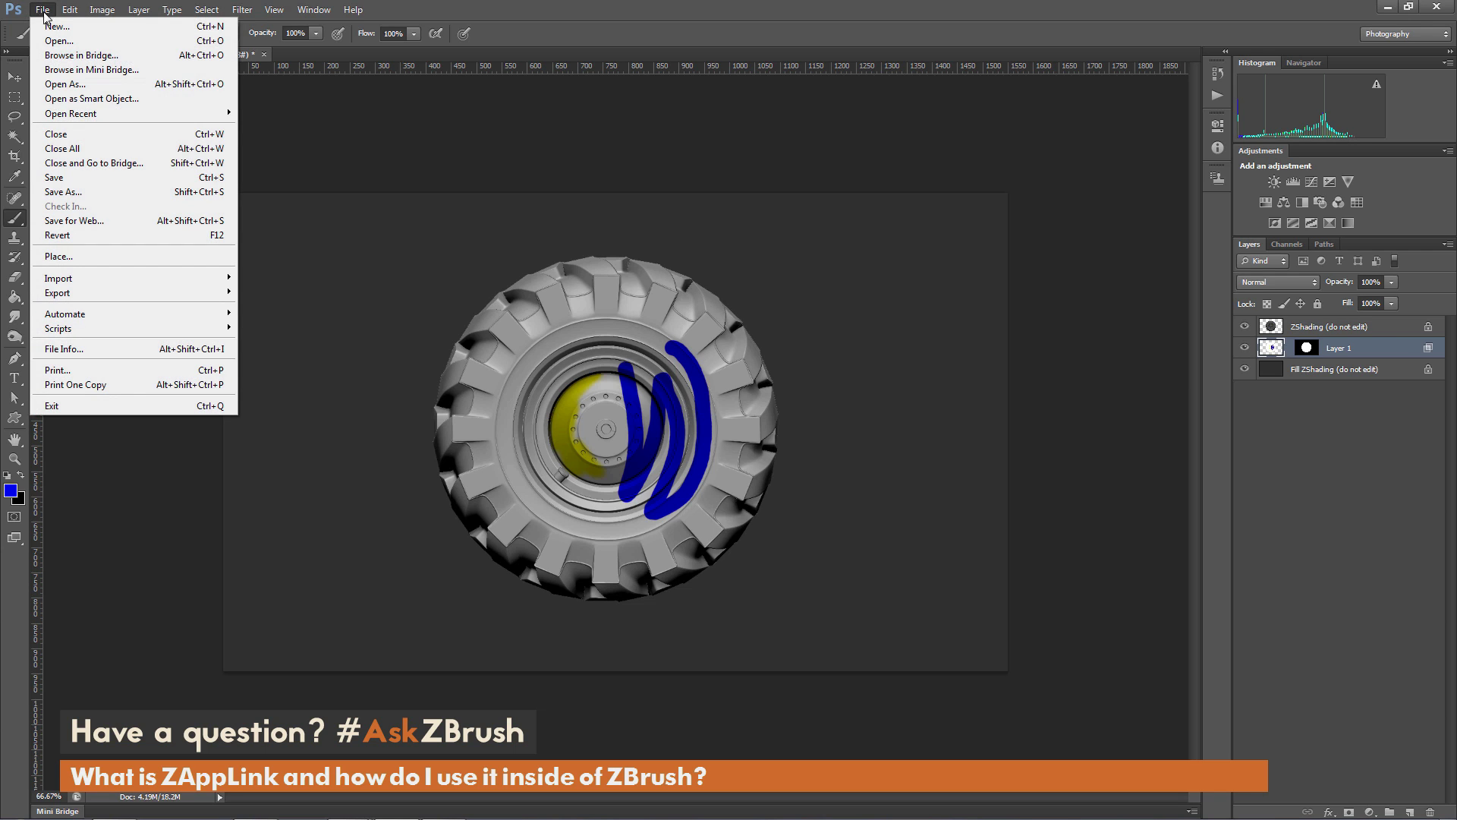
left_click(54, 176)
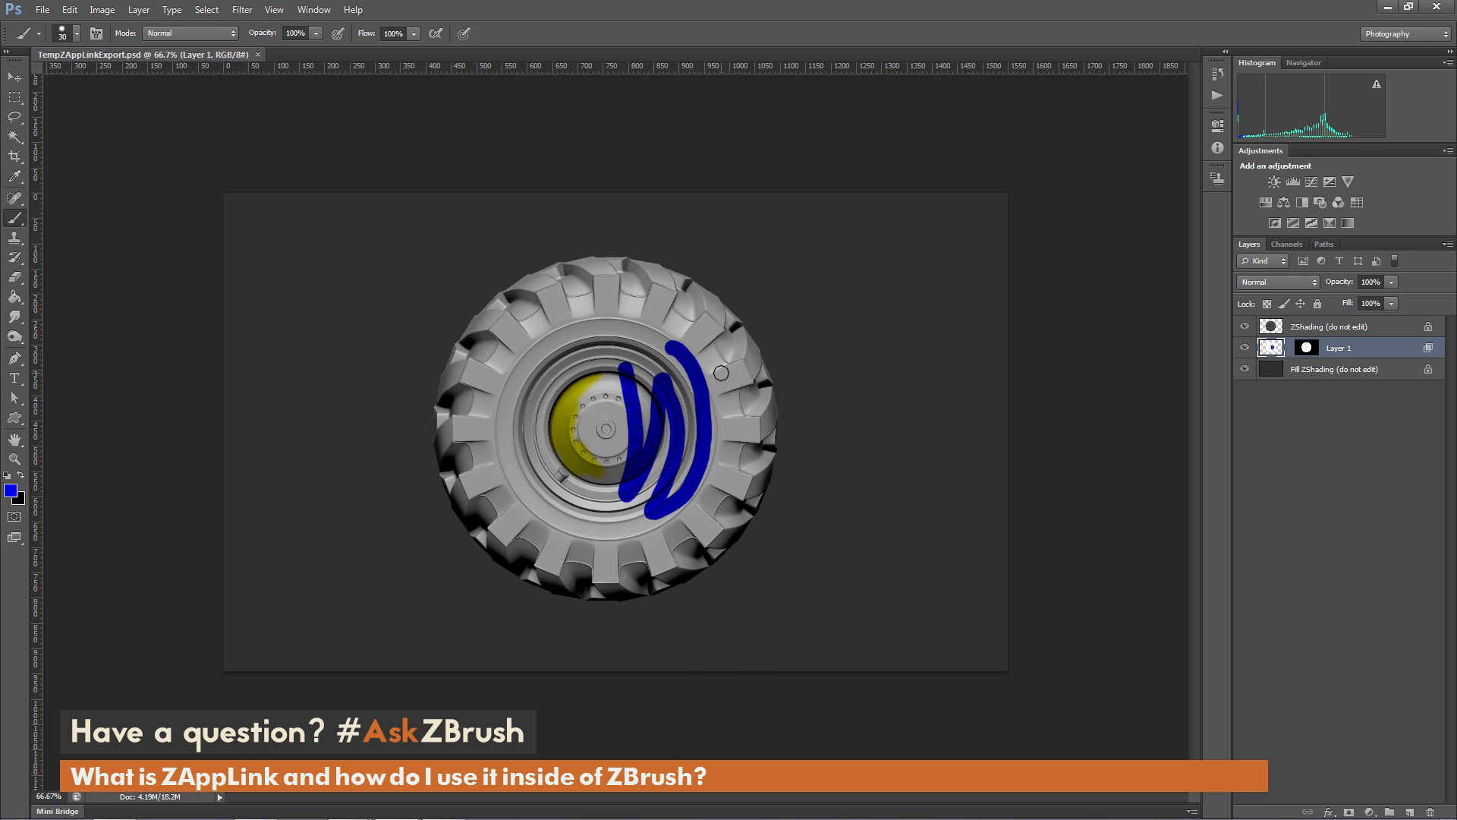
key("alt+Tab")
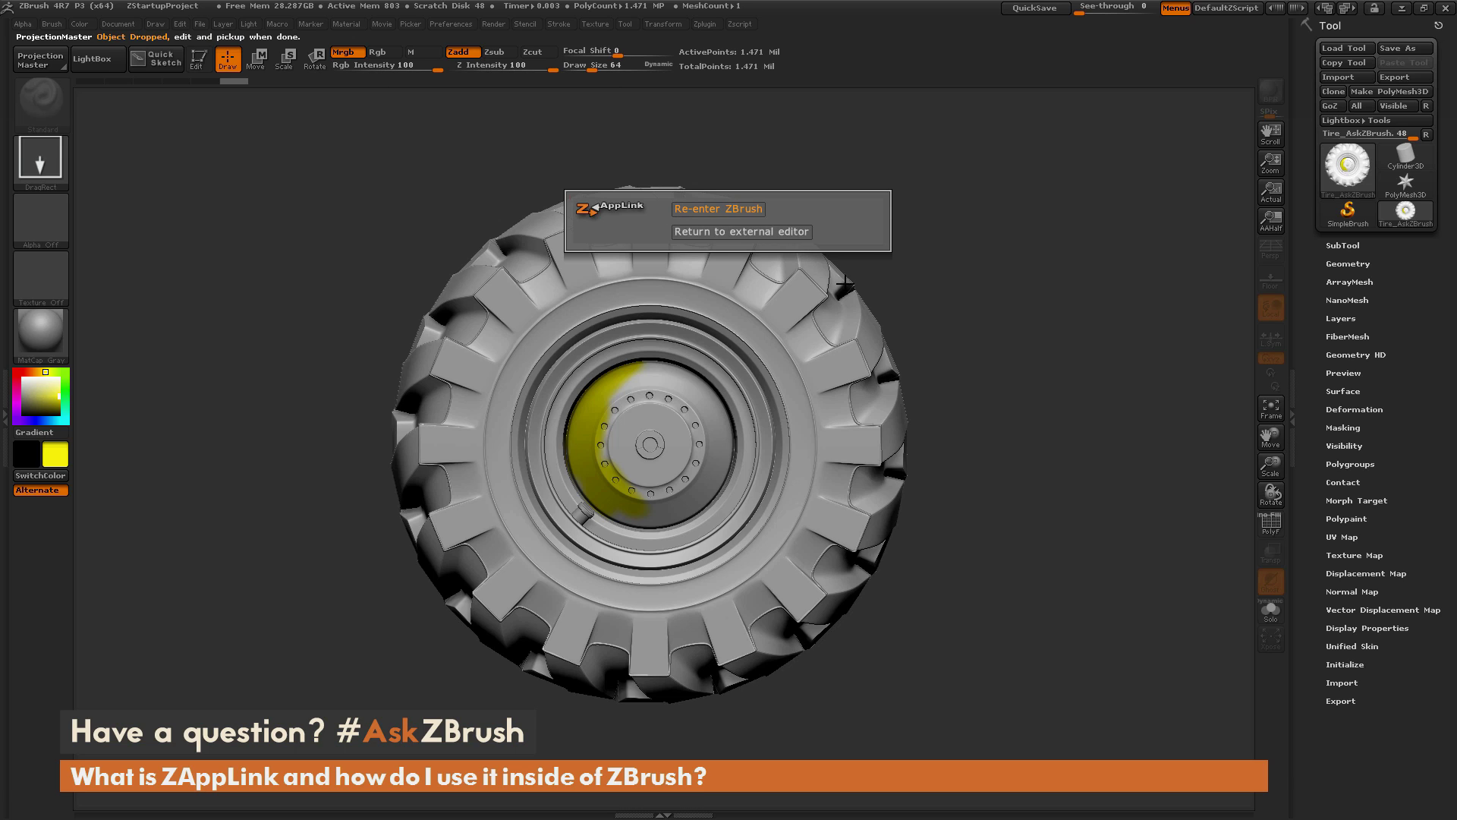
- Re-enter ZBrush and use PICKUP NOW so the blue Photoshop strokes project onto the tire
left_click(741, 233)
left_click(715, 208)
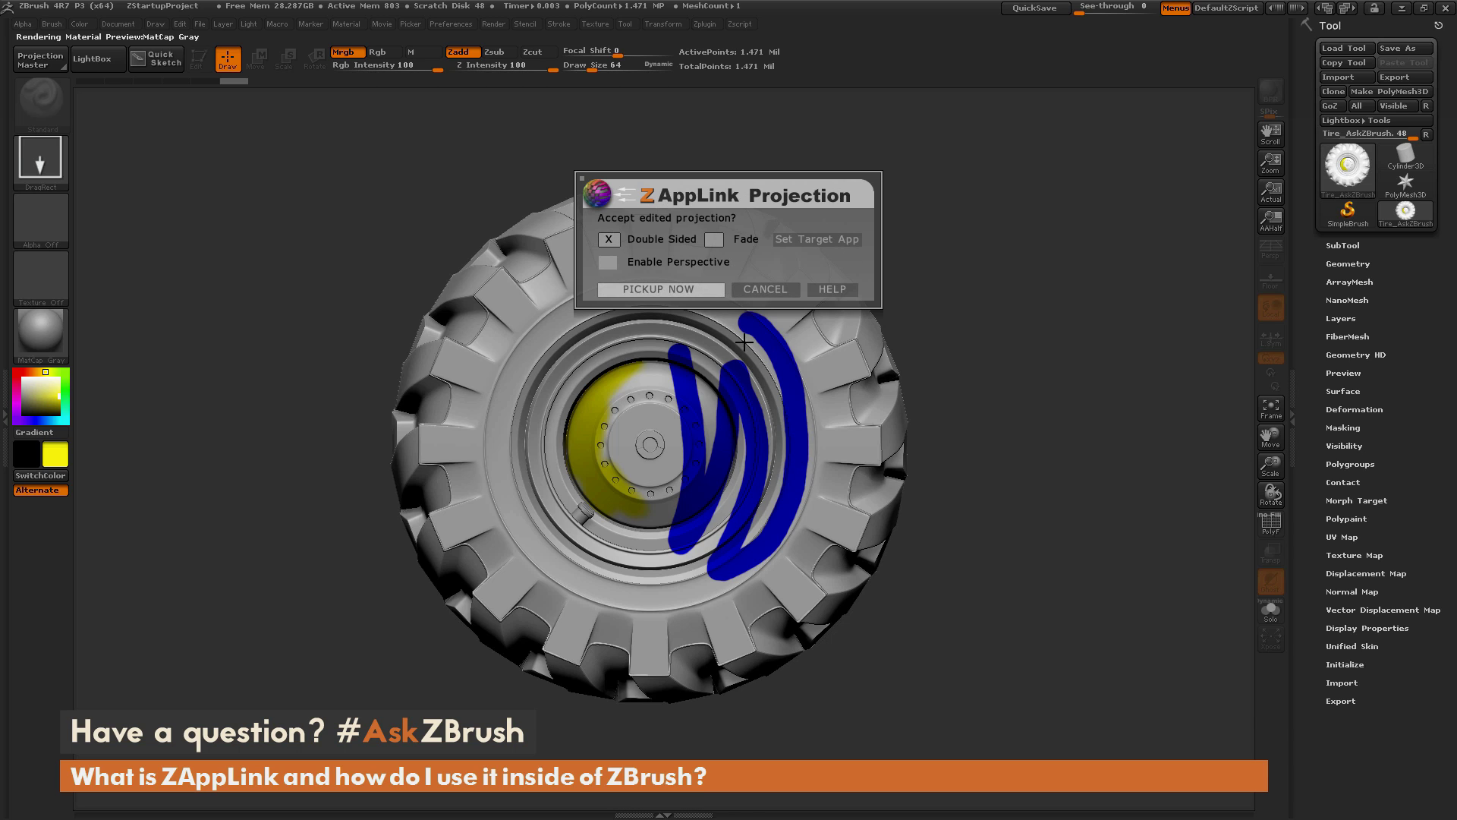
left_click(661, 289)
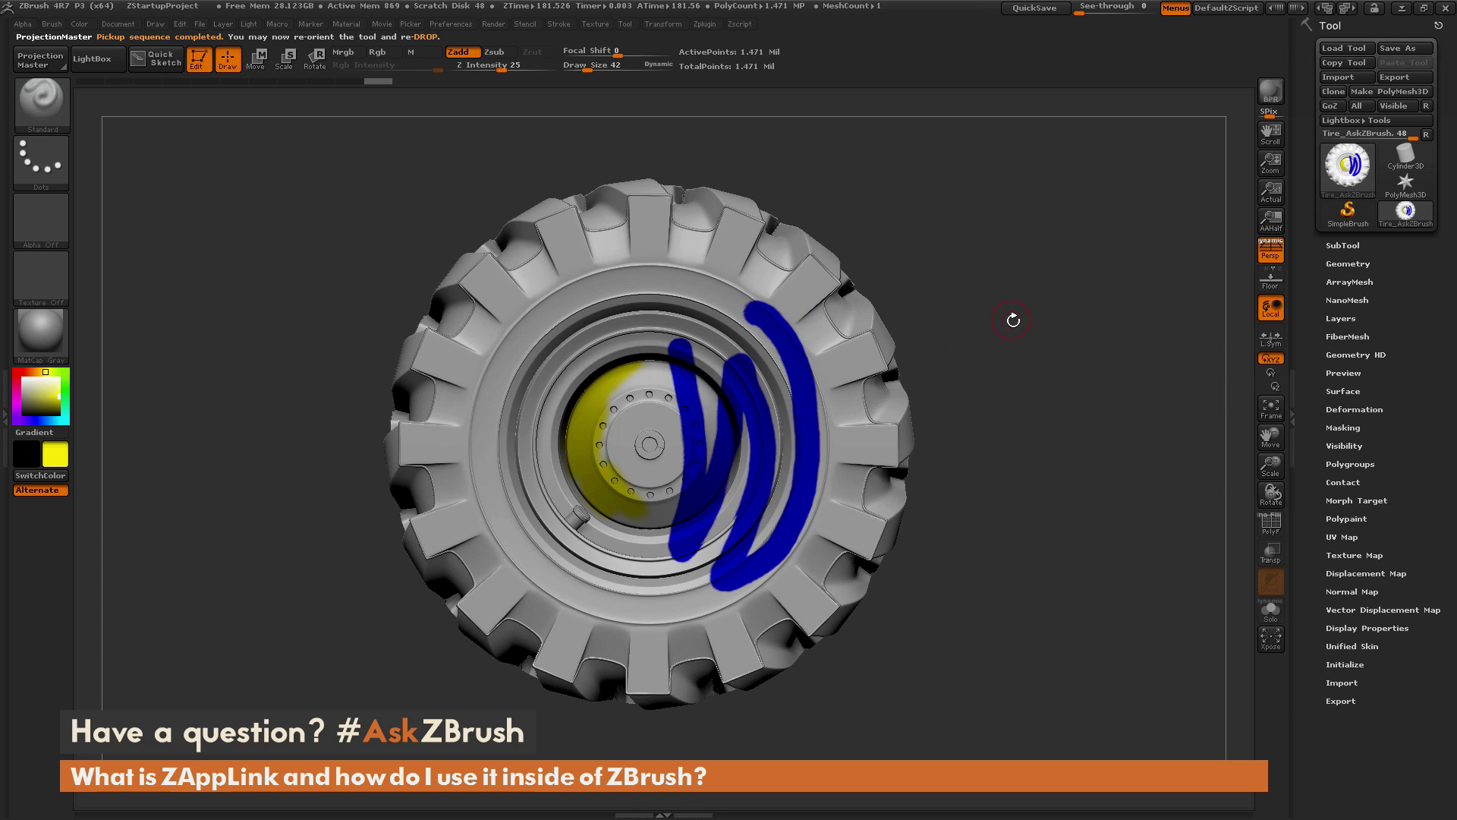
- Undo twice with Ctrl+Z to remove the blue strokes and the yellow hub paint
mouse_move(1015, 316)
left_mouse_down()
mouse_move(1034, 338)
mouse_move(1000, 366)
mouse_move(1056, 343)
mouse_move(1035, 365)
mouse_move(1063, 265)
mouse_move(1030, 362)
left_mouse_up()
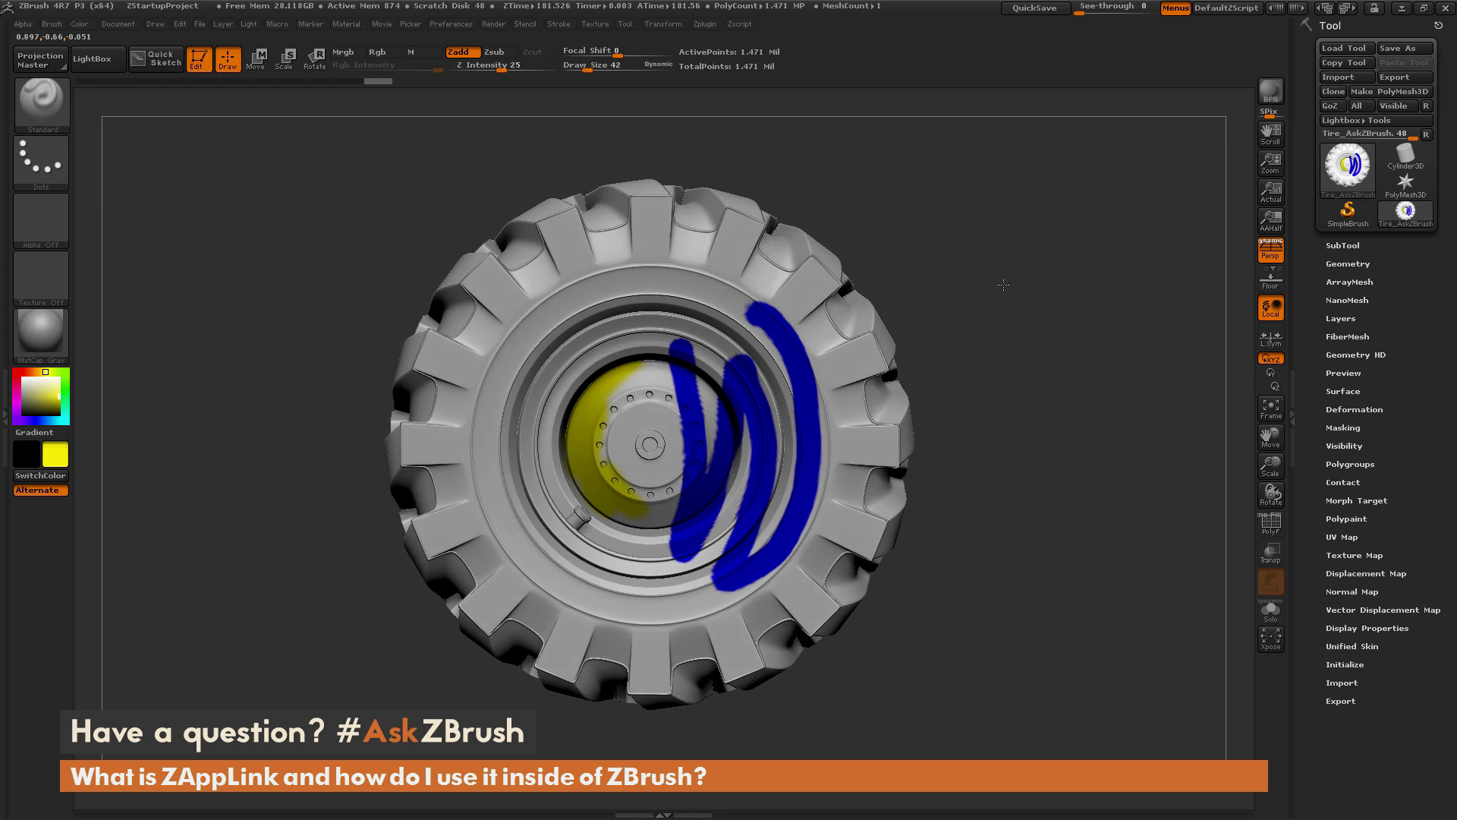
left_click_drag(1003, 285, 1019, 250)
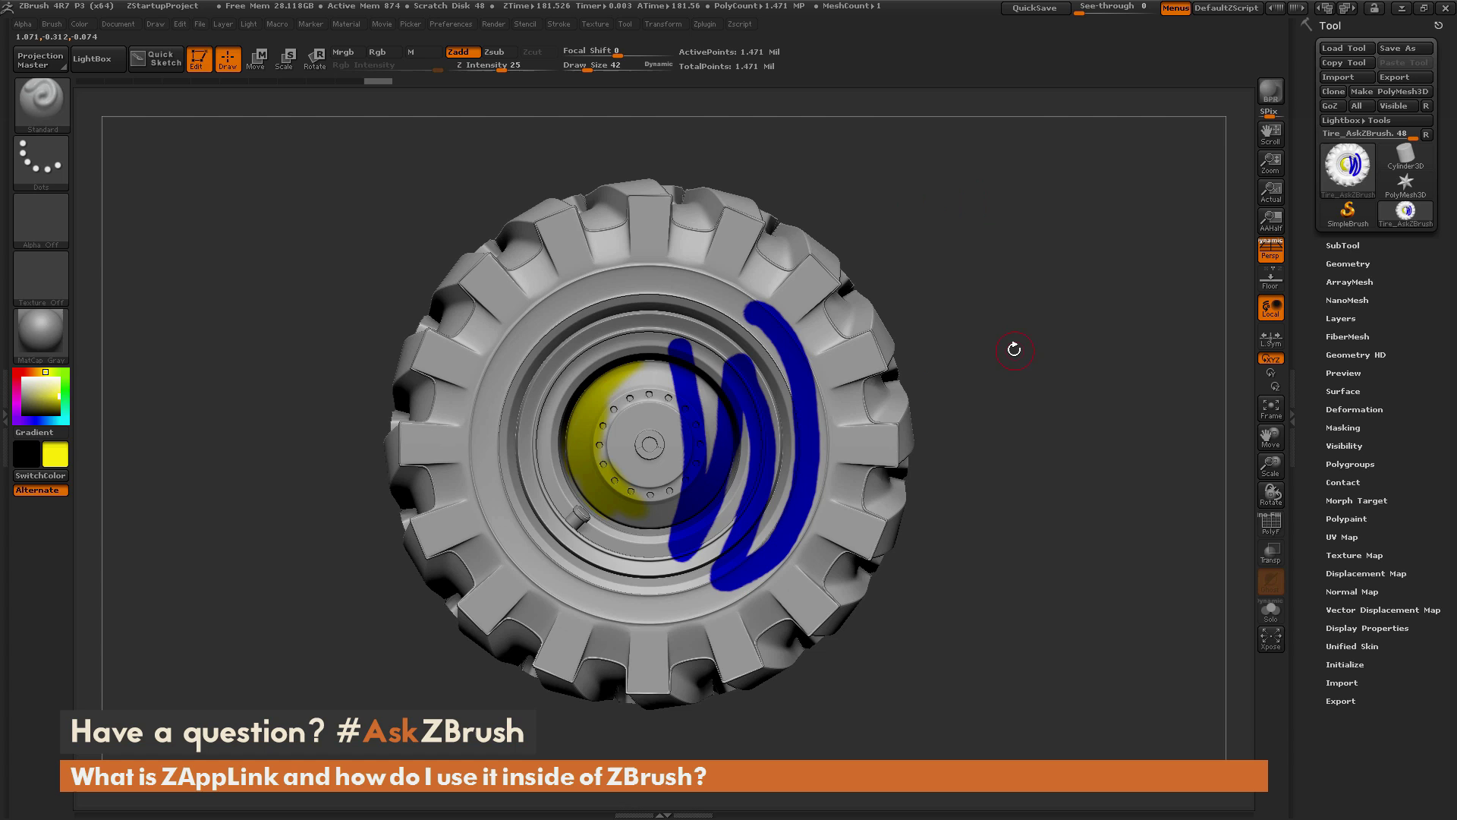
key("ctrl+z")
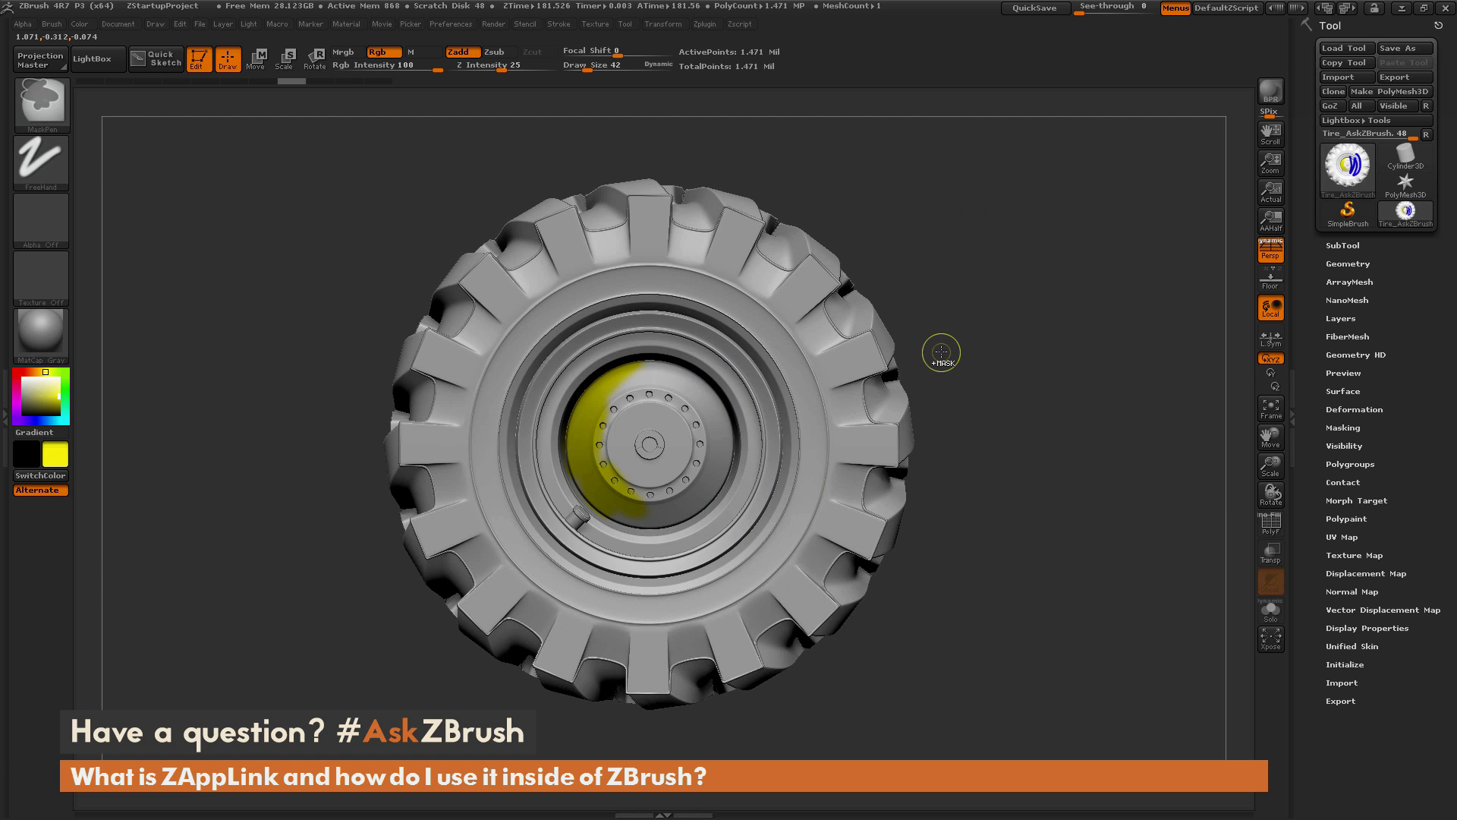
key("ctrl+z")
key("ctrl+z")
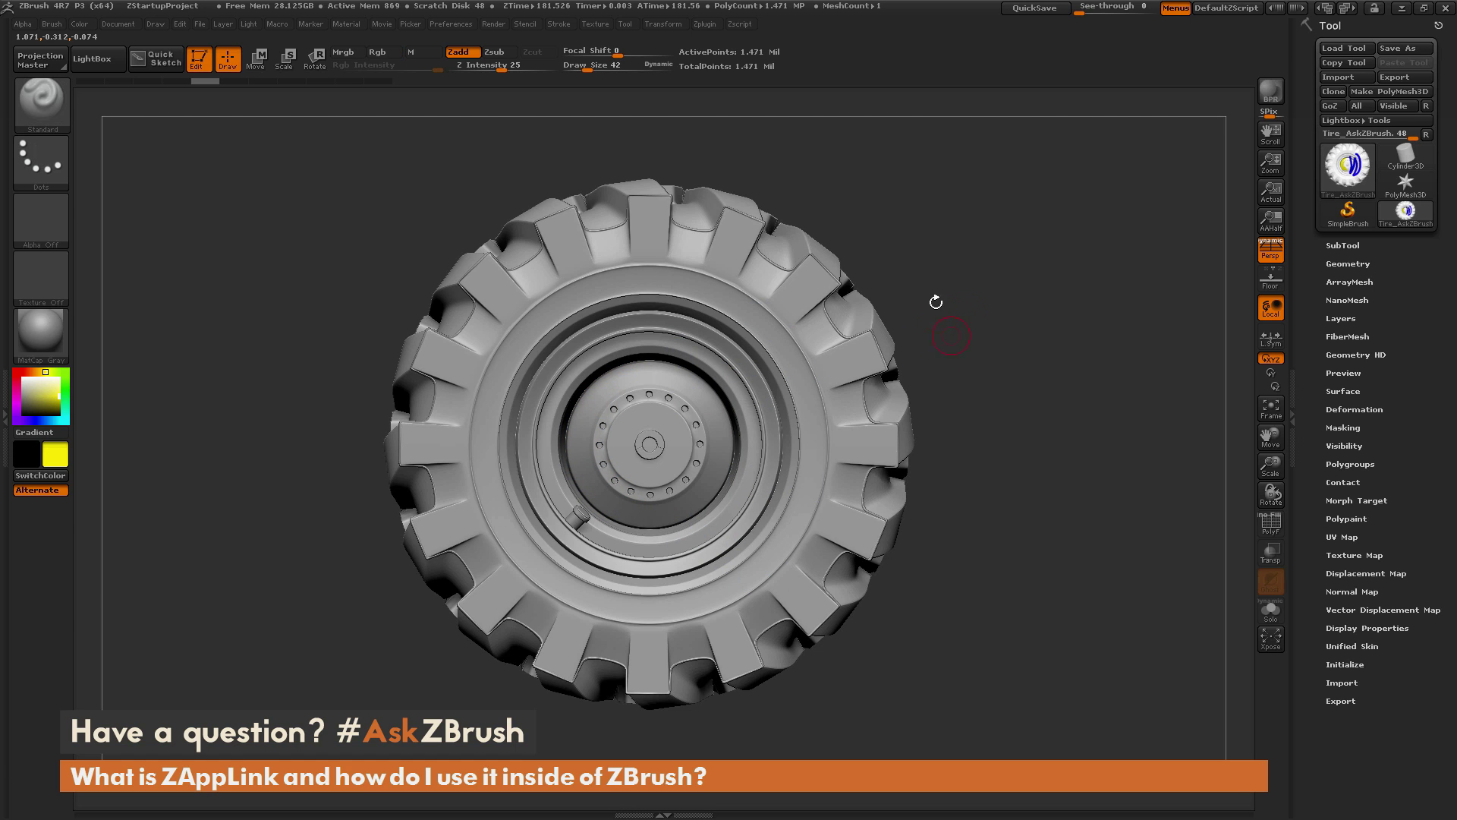
- Create a 2048×2048 Tire_AskZBrush texture map with New From Polypaint
left_click(1355, 554)
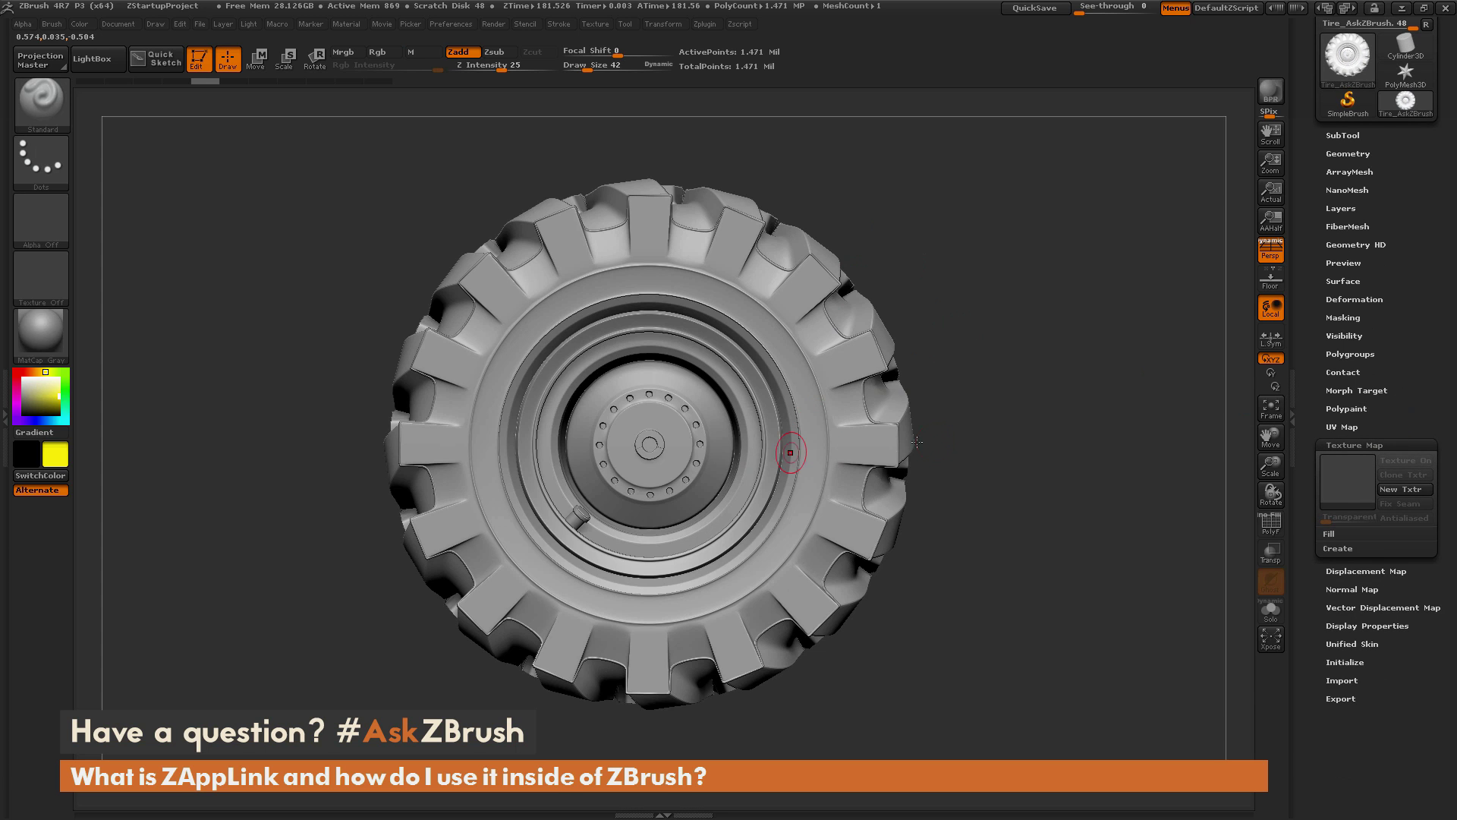
left_click(1338, 548)
left_click_drag(1306, 526, 1306, 512)
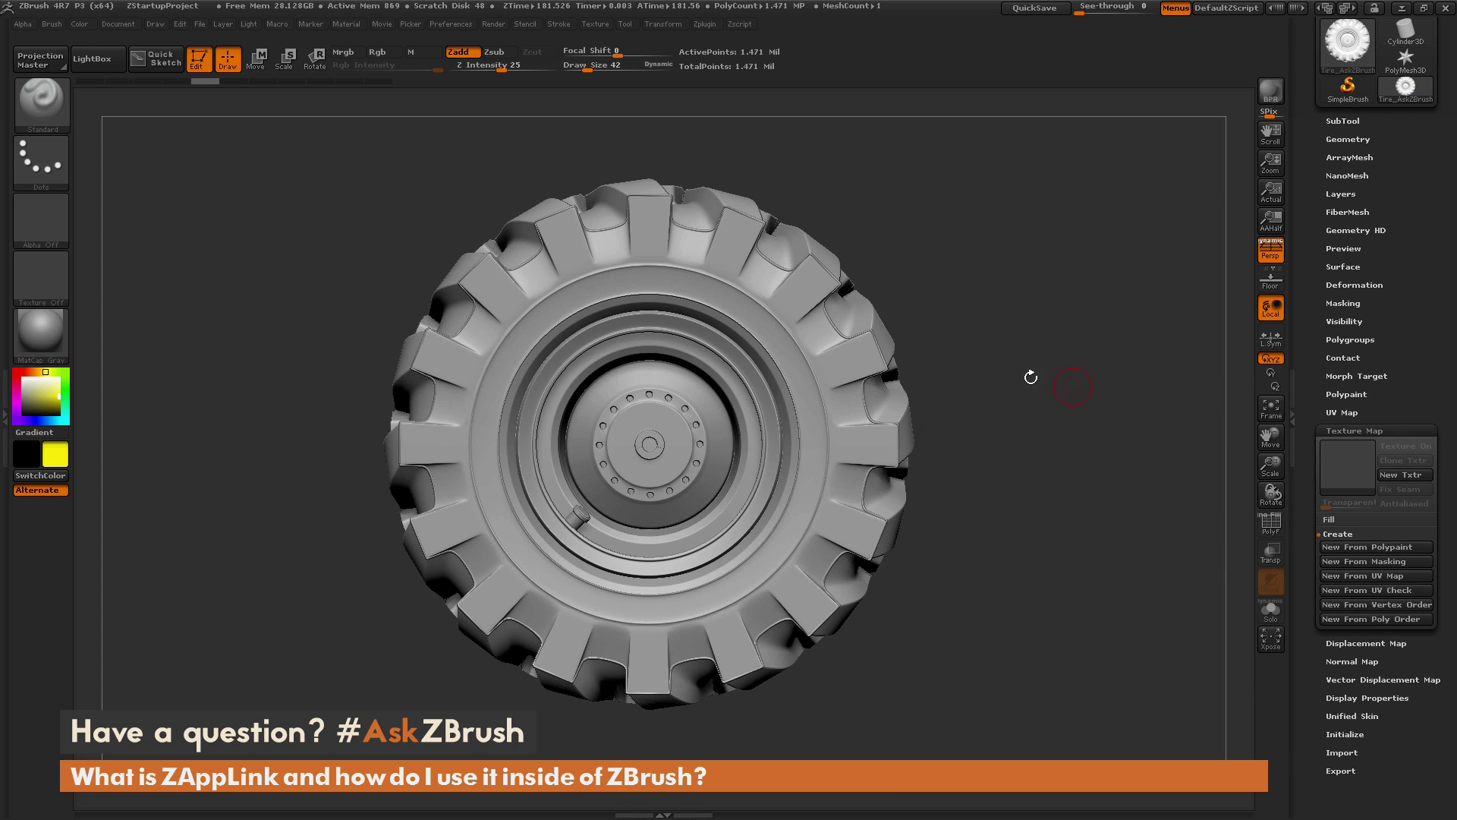
mouse_move(1050, 481)
left_mouse_down()
mouse_move(1113, 490)
mouse_move(1077, 540)
left_mouse_up()
left_click(1362, 546)
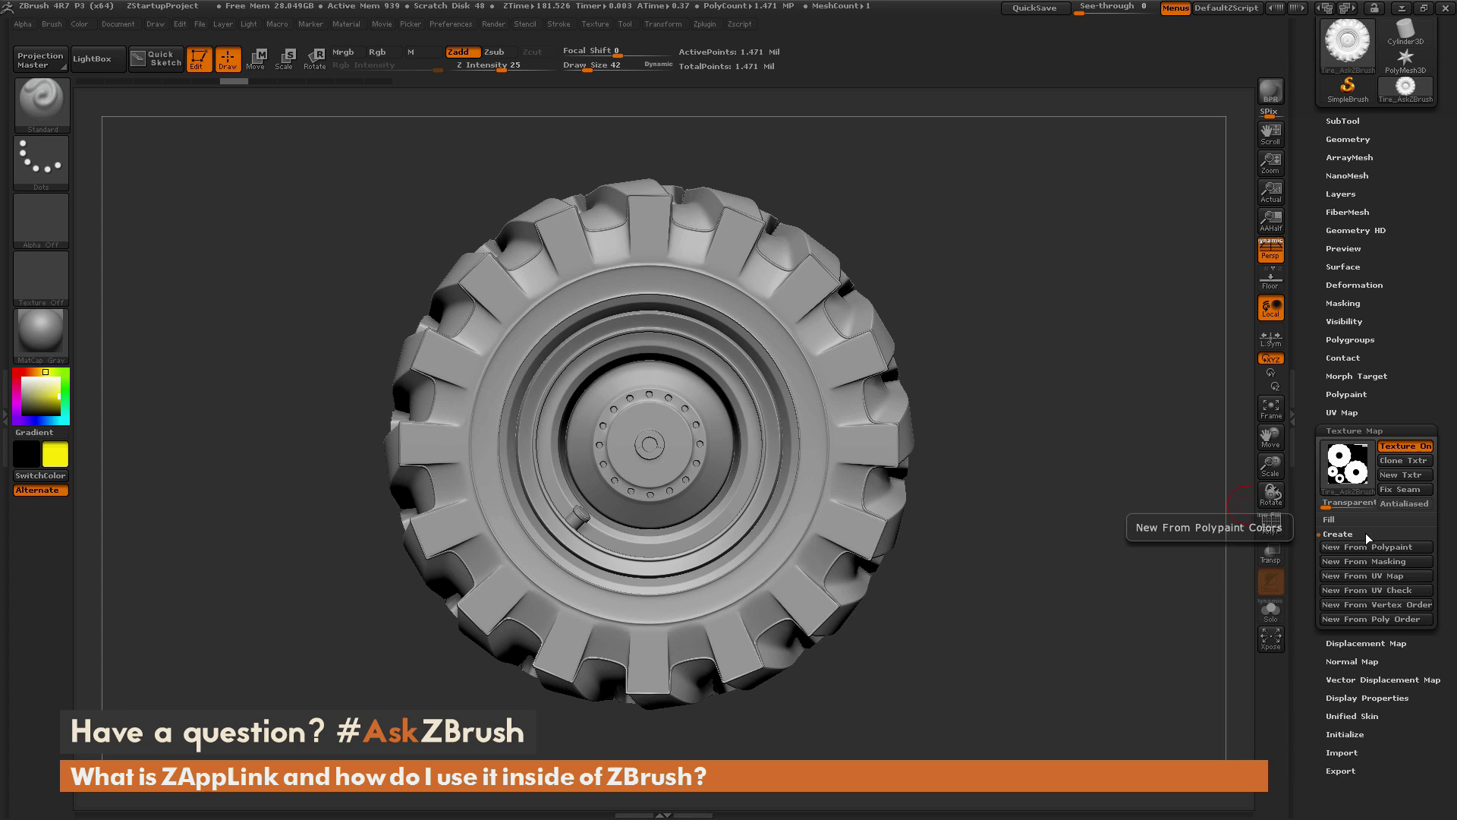
- Apply the white SkinShade4 material to the tire
mouse_move(1354, 472)
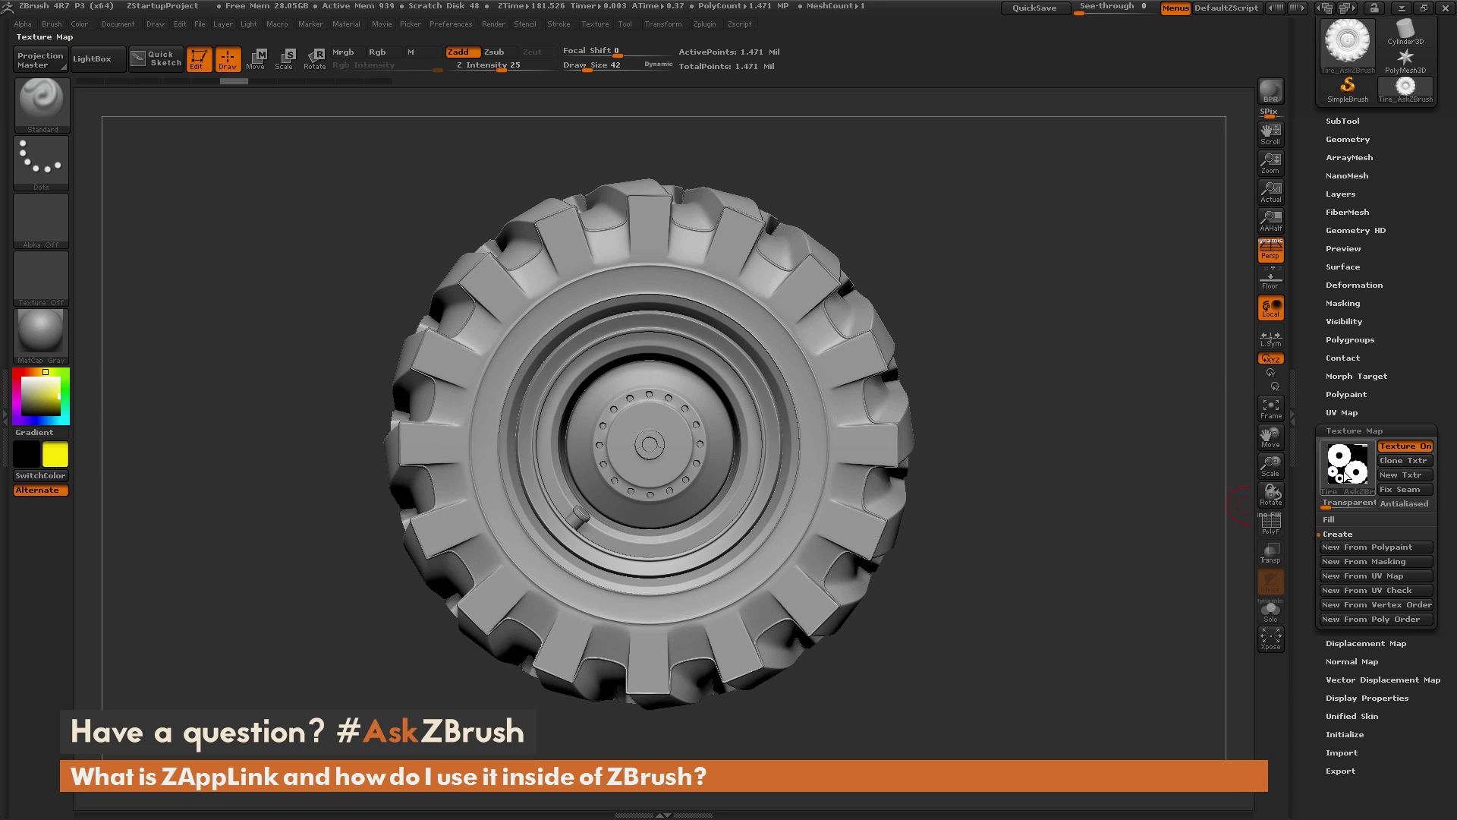
left_click(41, 334)
left_click(407, 350)
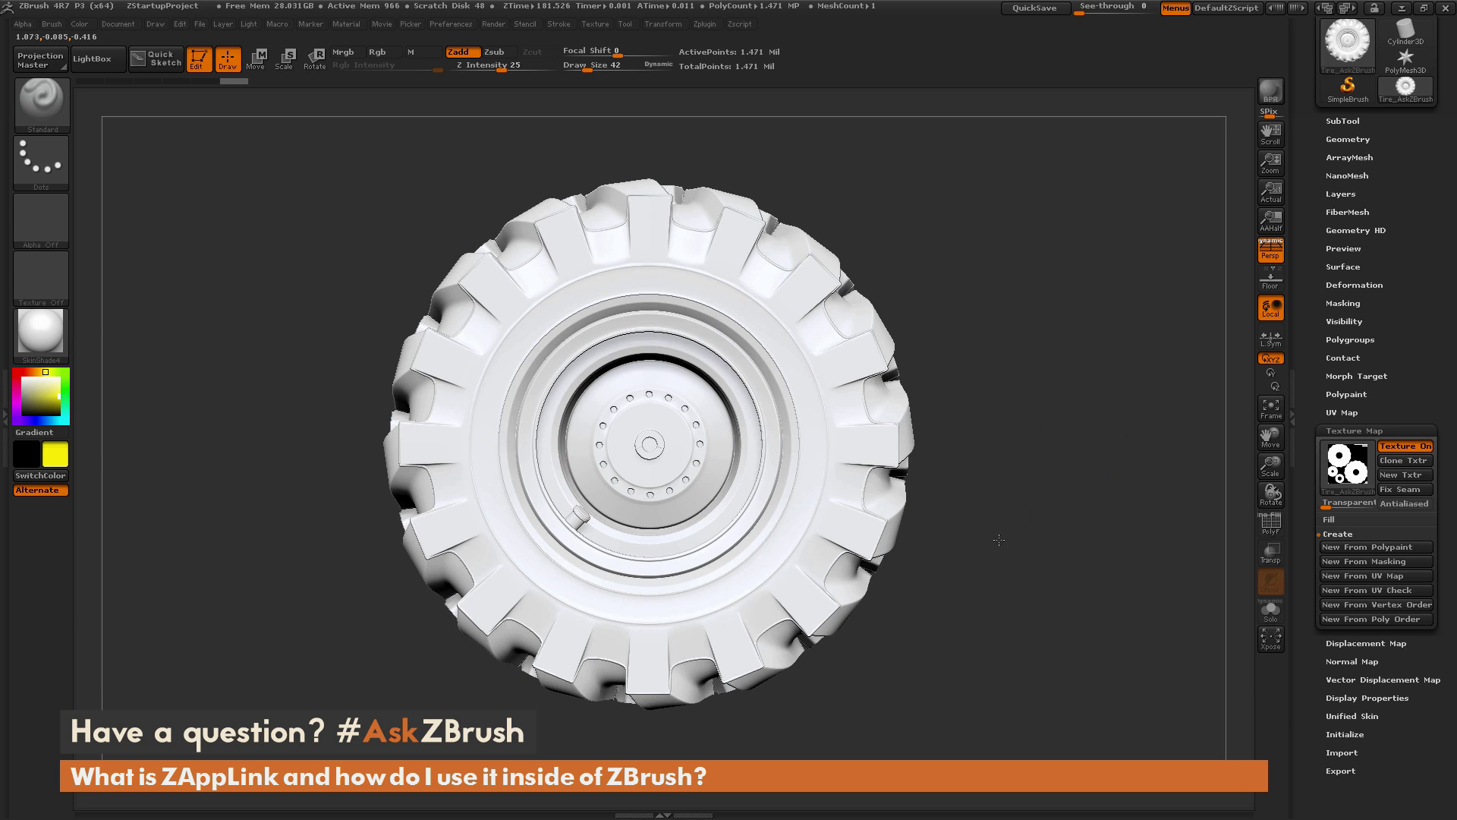
left_click_drag(994, 540, 1013, 524)
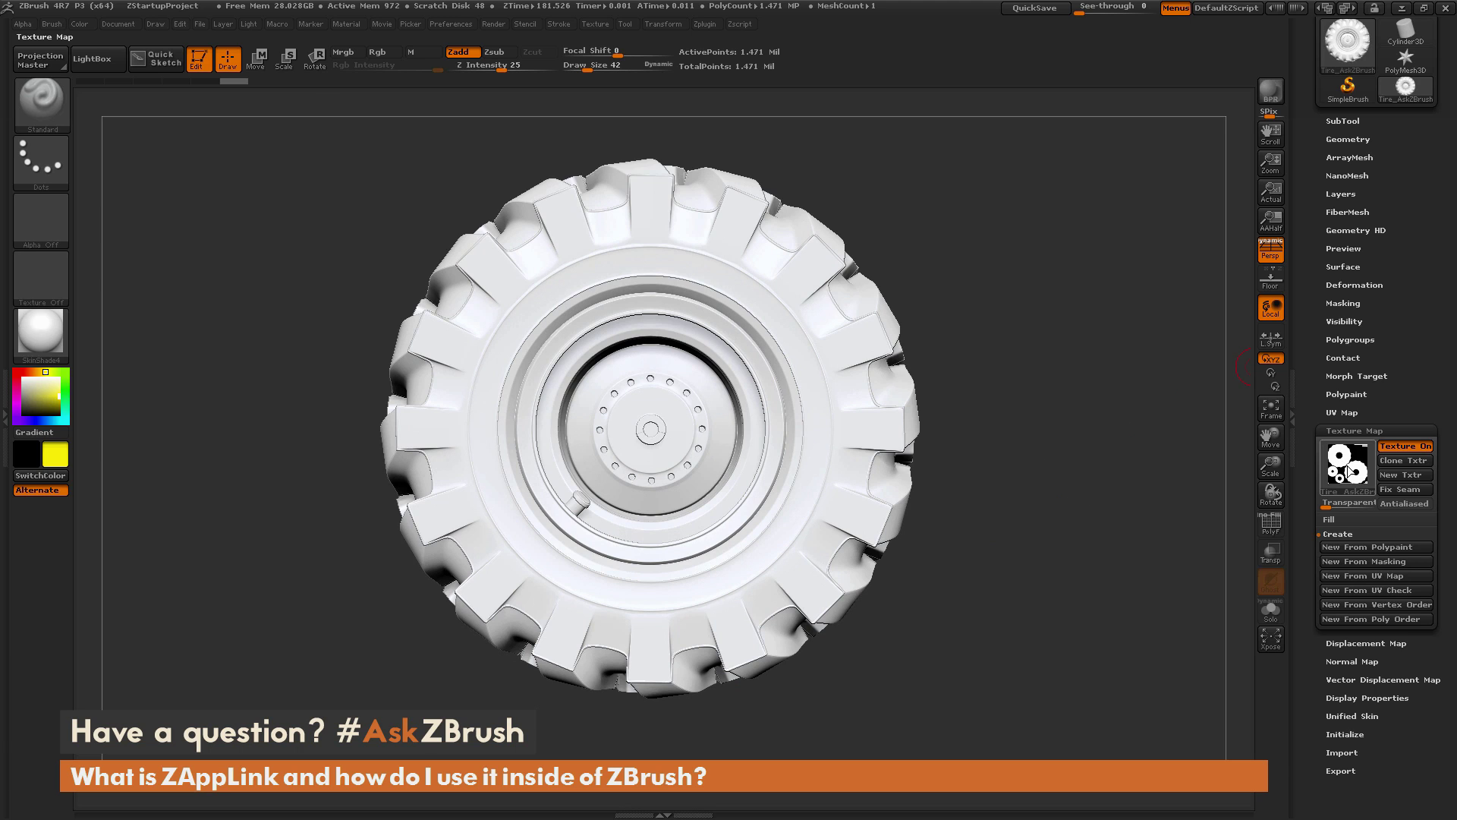
- Reopen Document > ZAppLink and use DROP NOW to send the white tire view to Photoshop
left_click(124, 23)
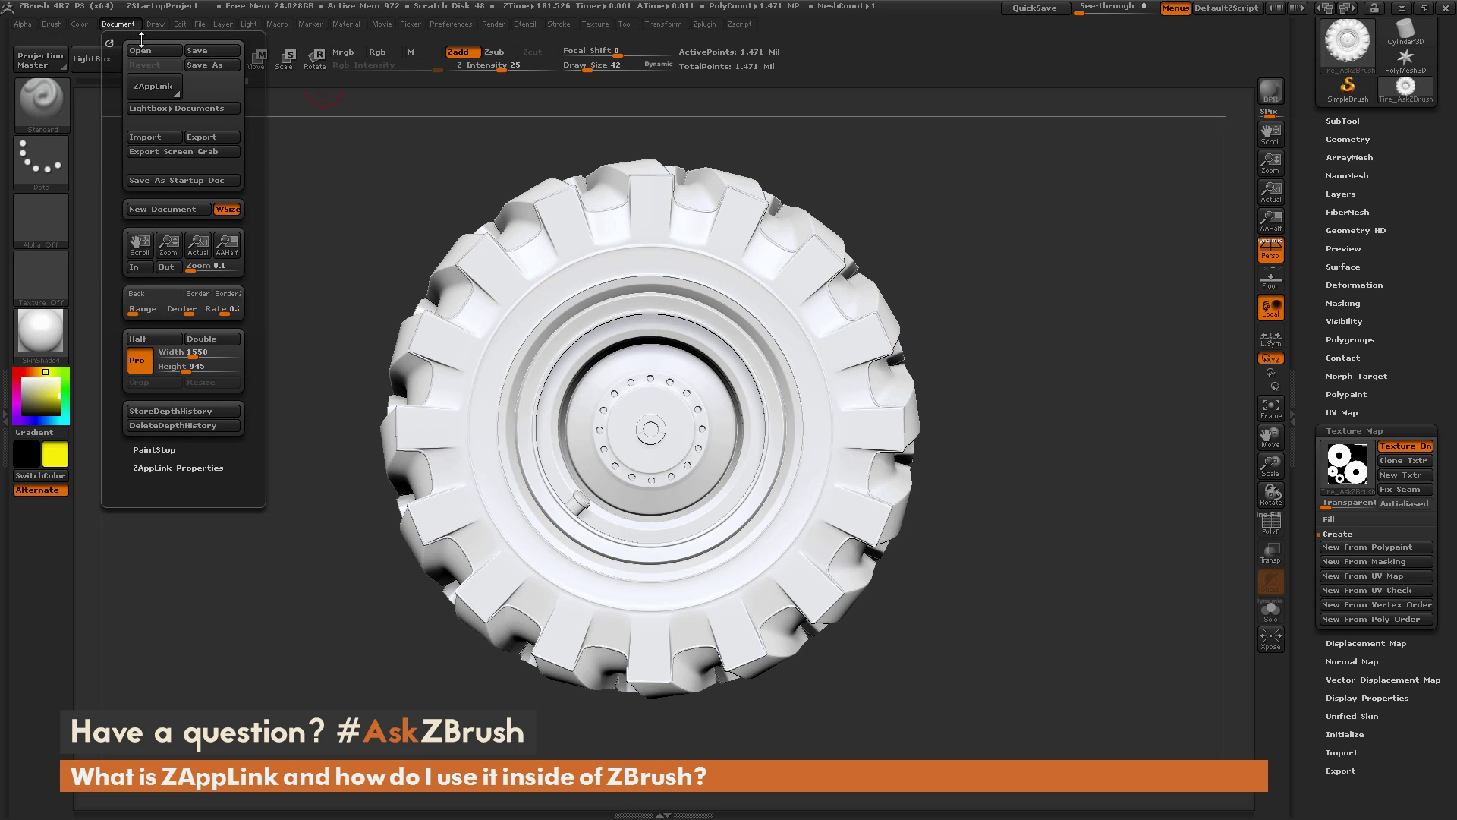
left_click(161, 88)
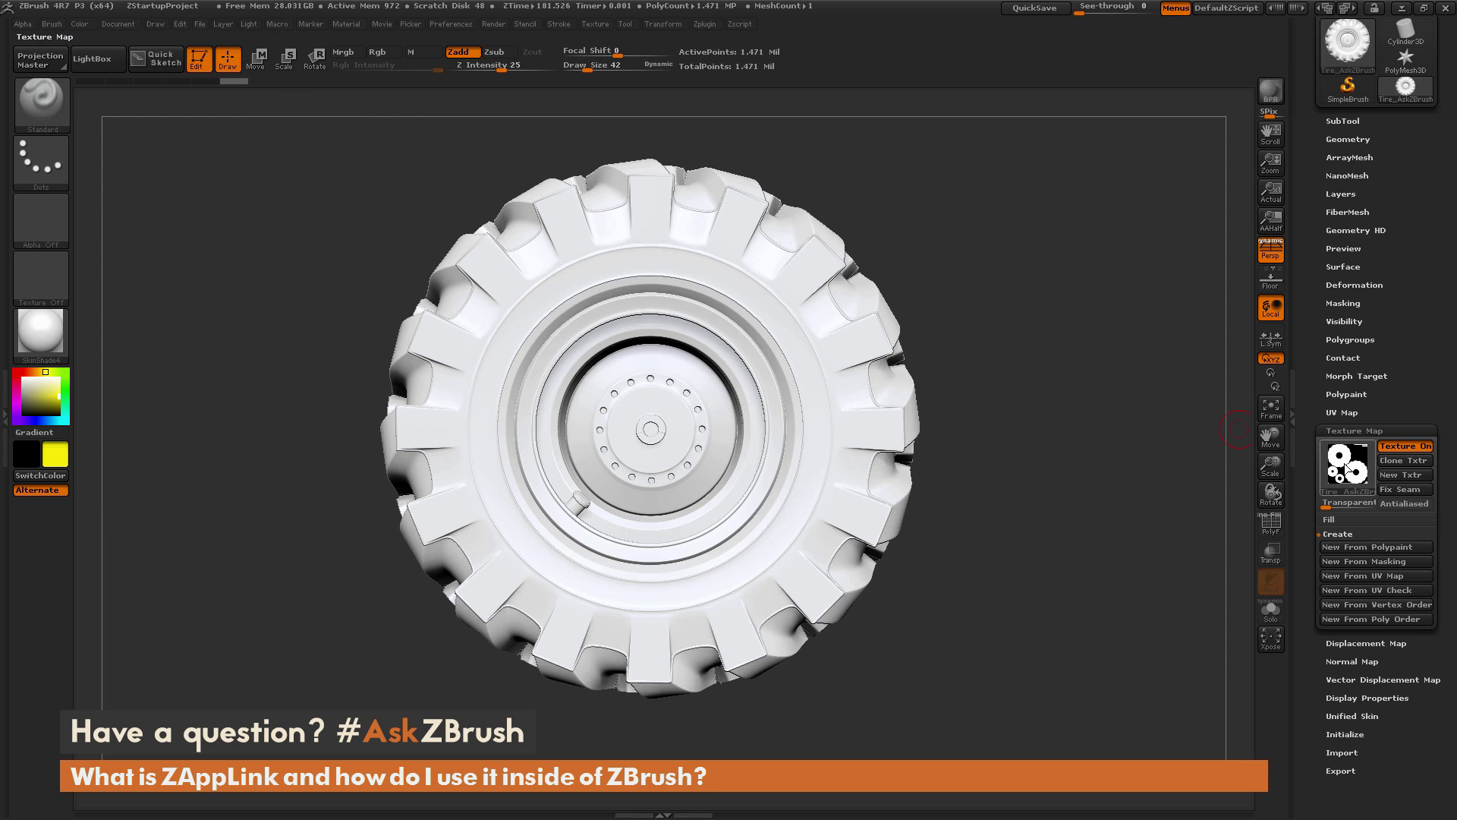
left_click(121, 25)
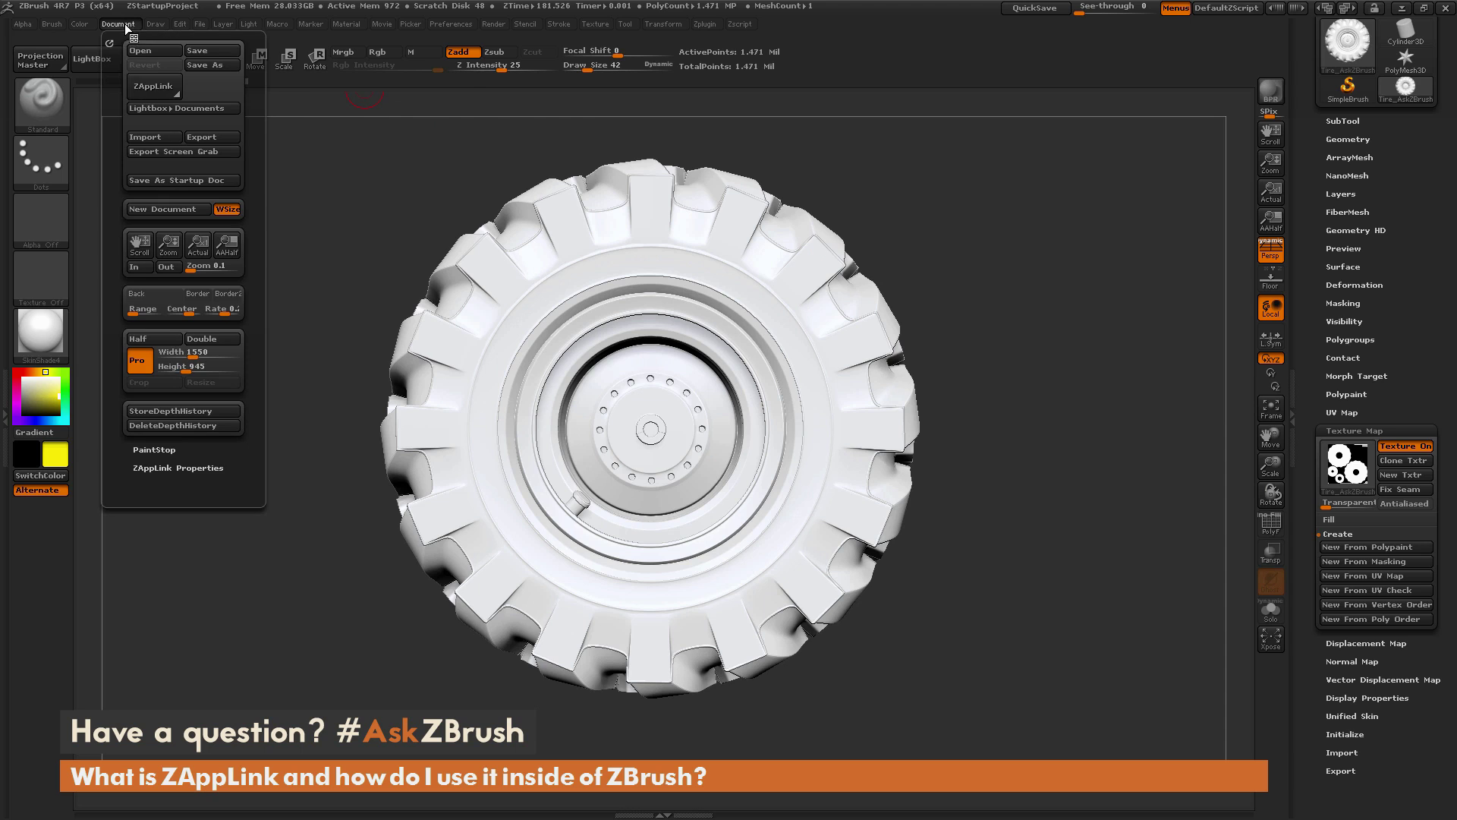
left_click(155, 88)
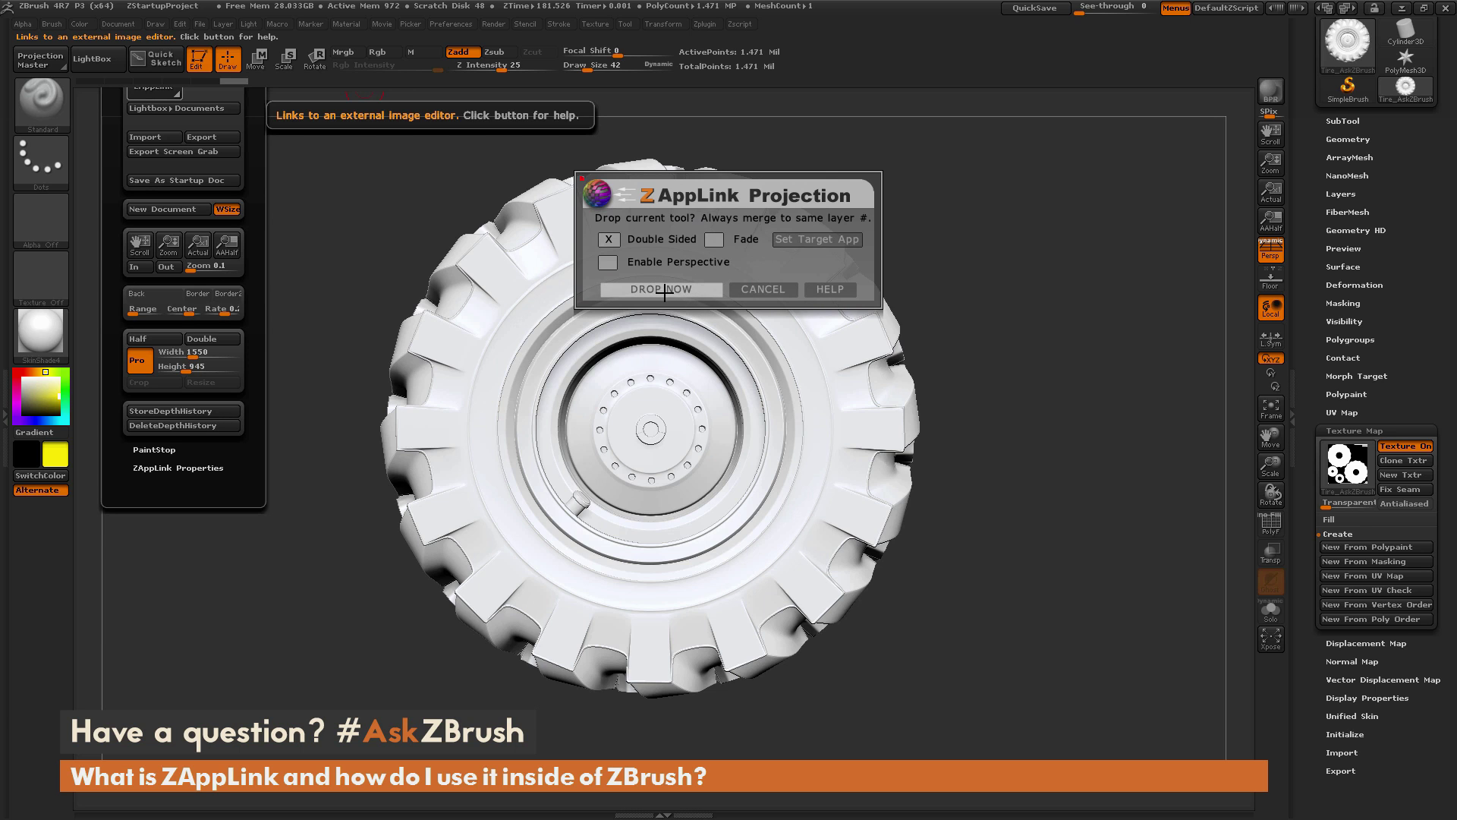
left_click(664, 291)
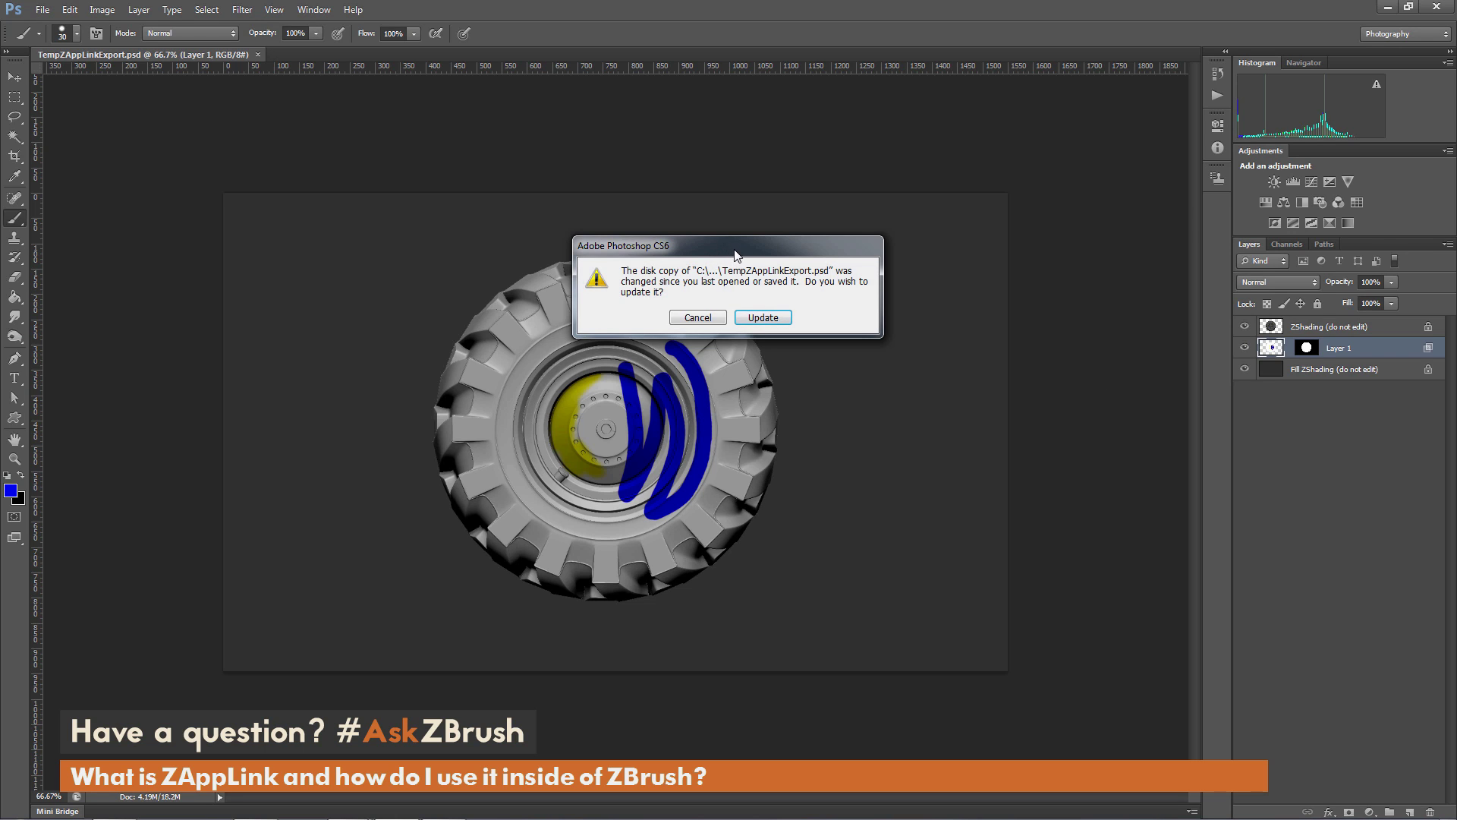
- Choose Update so TempZAppLinkExport.psd reloads from disk with the white tire
left_click(763, 318)
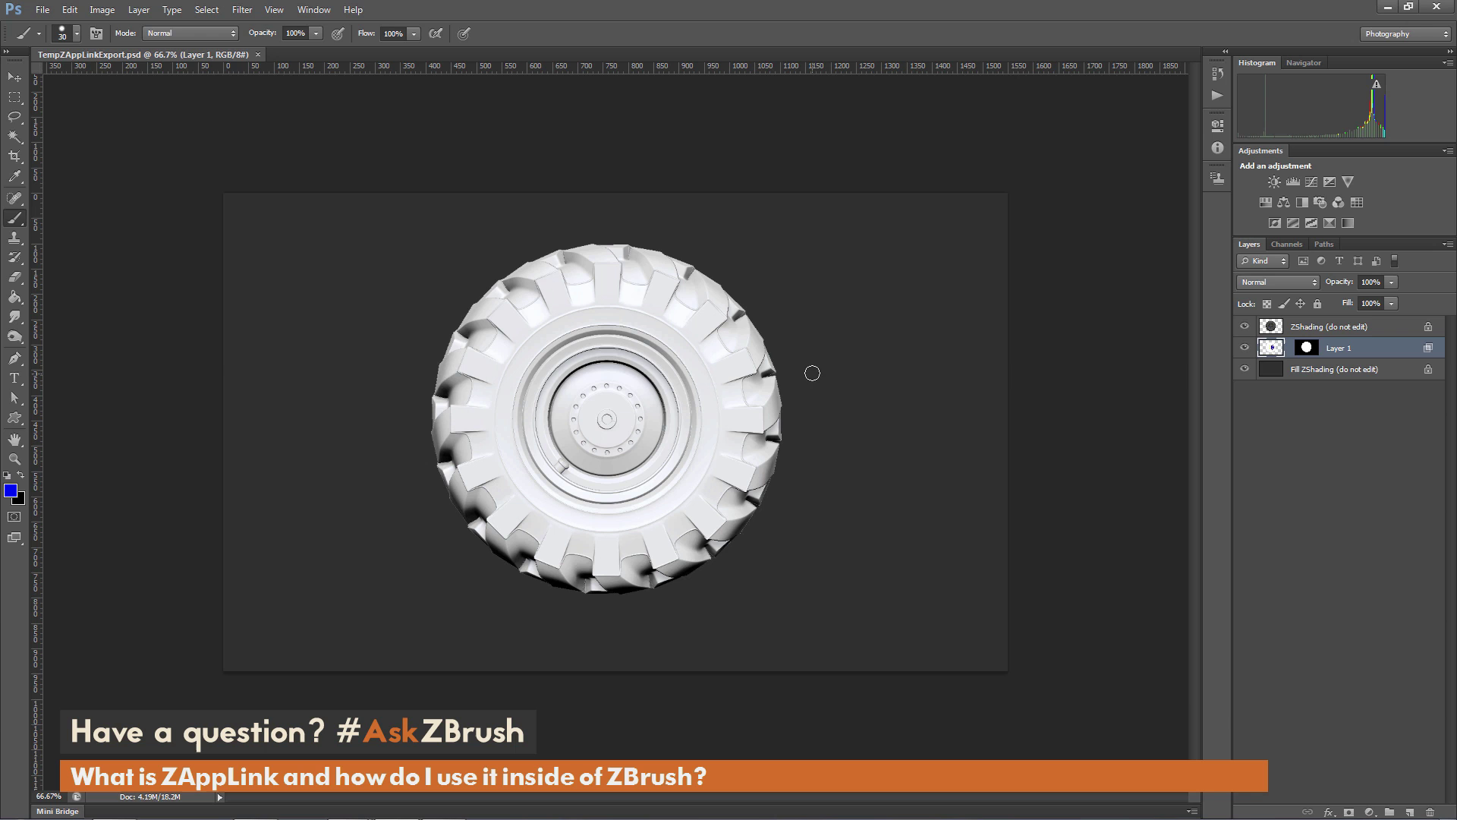
- Open the Wheels0052_1_L.jpg tire photo and select the whole image
left_click(42, 9)
left_click(62, 43)
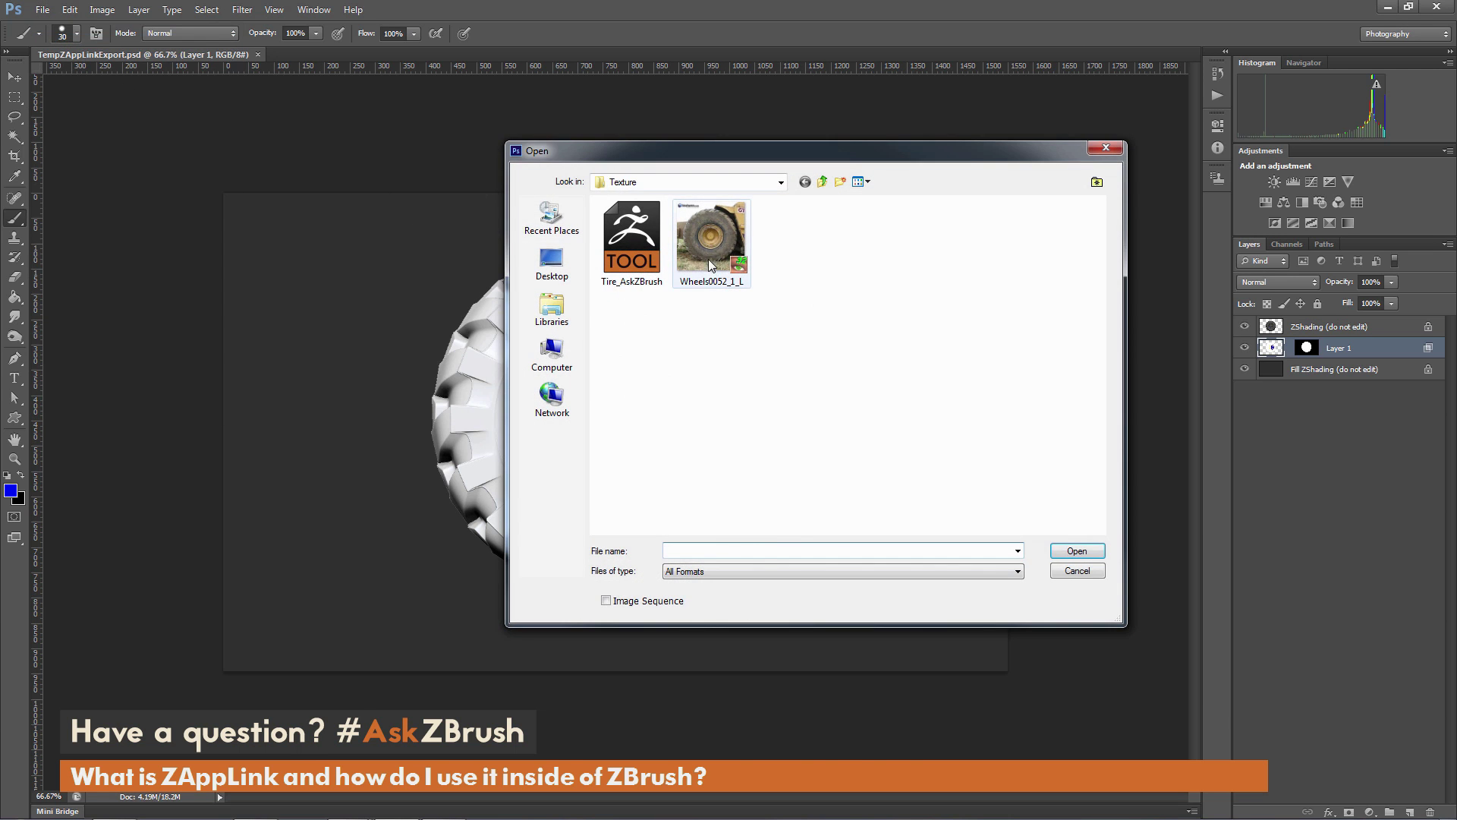
double_click(712, 258)
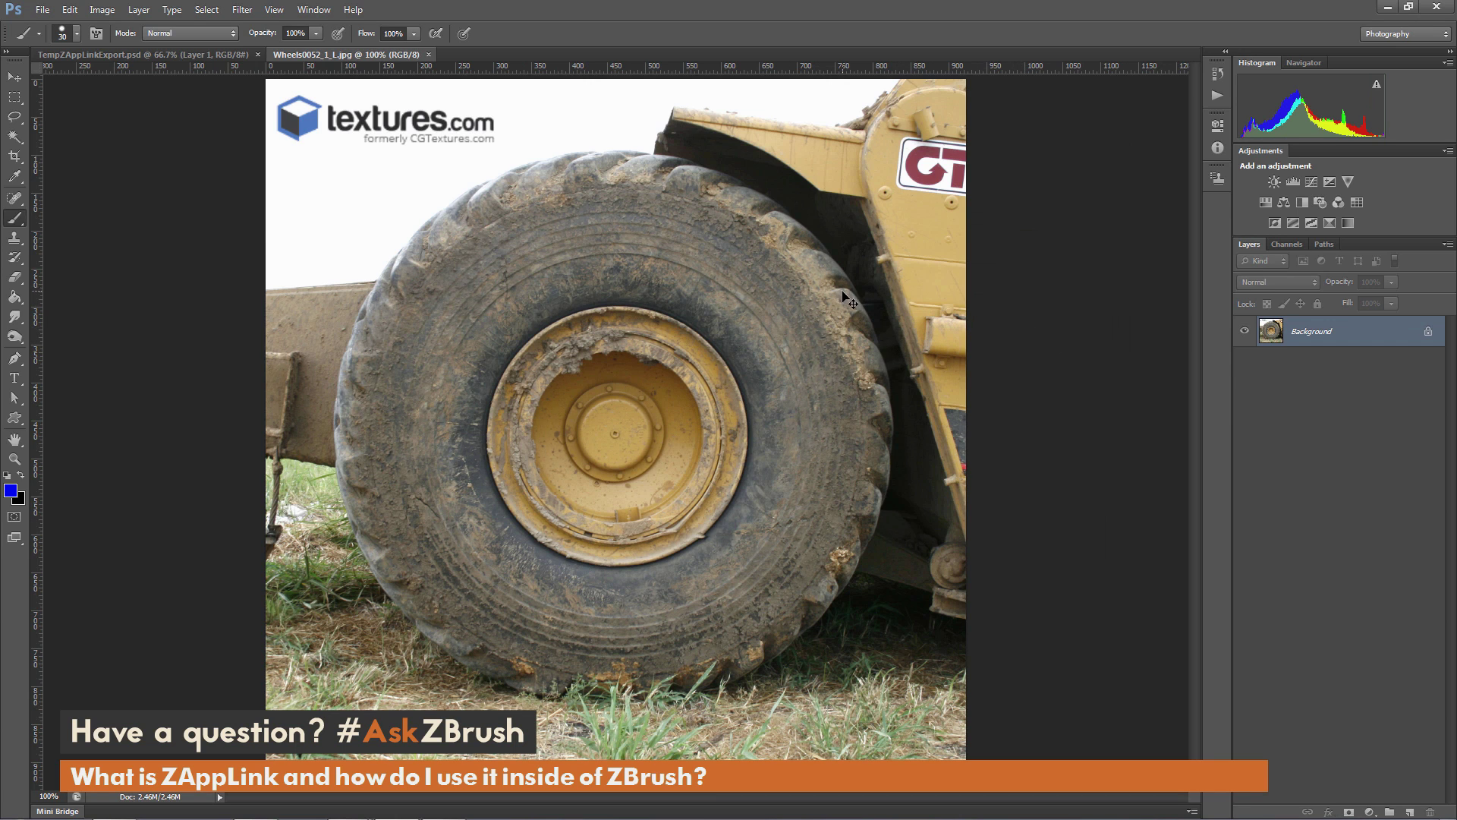
key("ctrl+a")
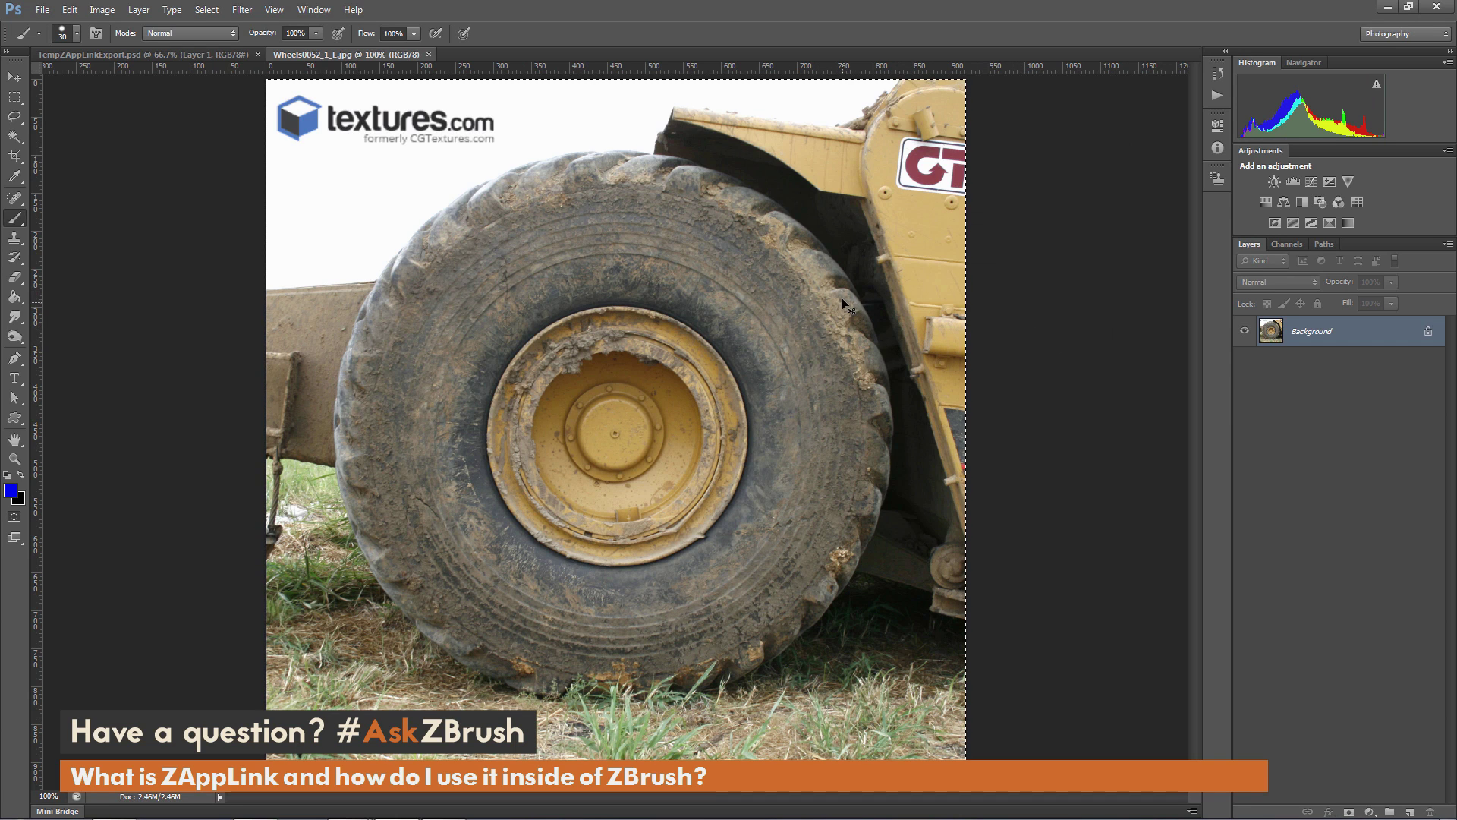
- Paste the photo into TempZAppLinkExport.psd as Layer 2 and nudge it onto the rendered tire
left_click(157, 55)
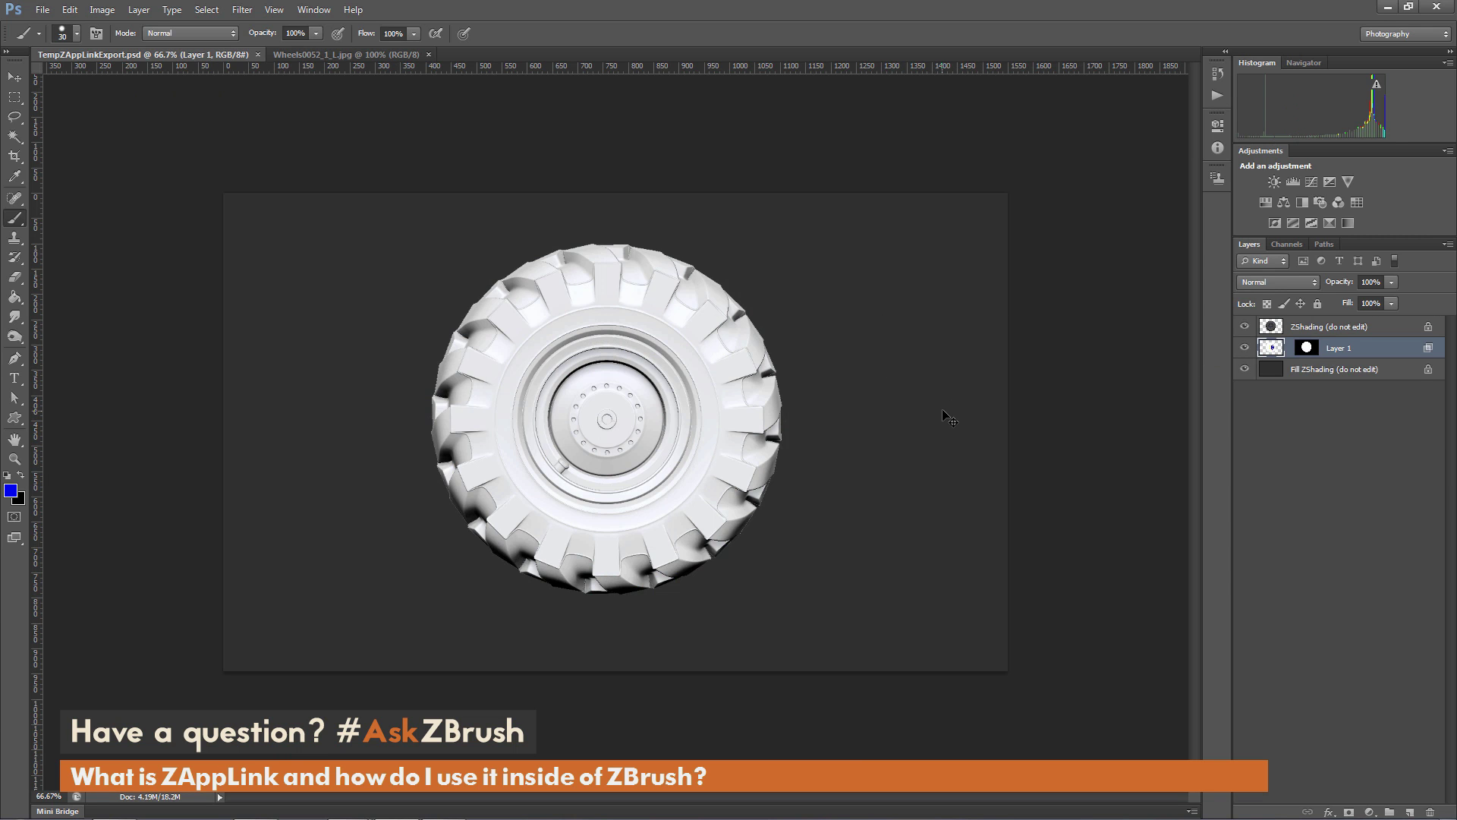
key("ctrl+v")
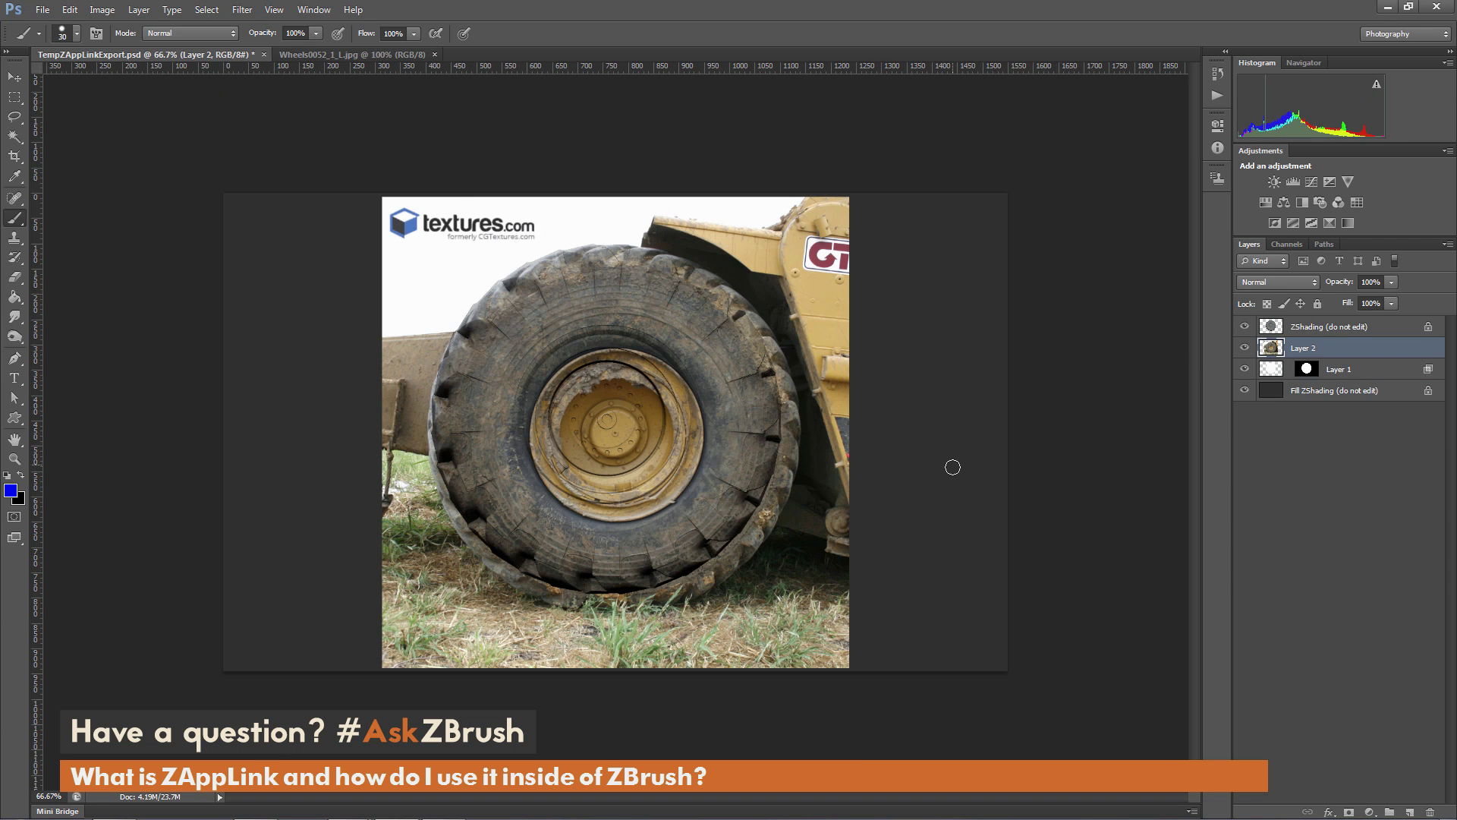
left_click(14, 77)
key("shift+Left")
key("shift+Left")
key("shift+Up")
key("shift+Up")
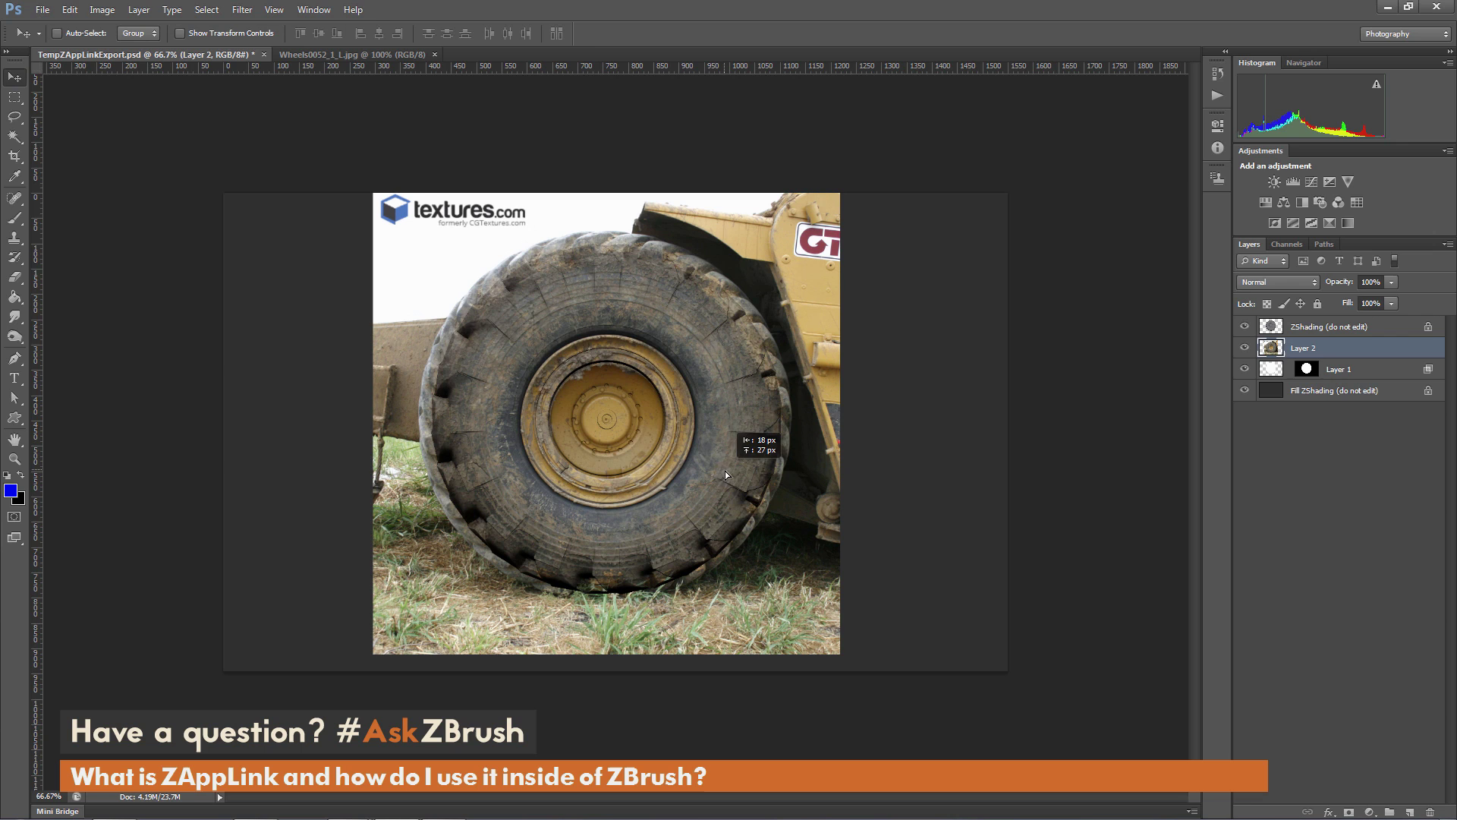
key("Right")
key("Right")
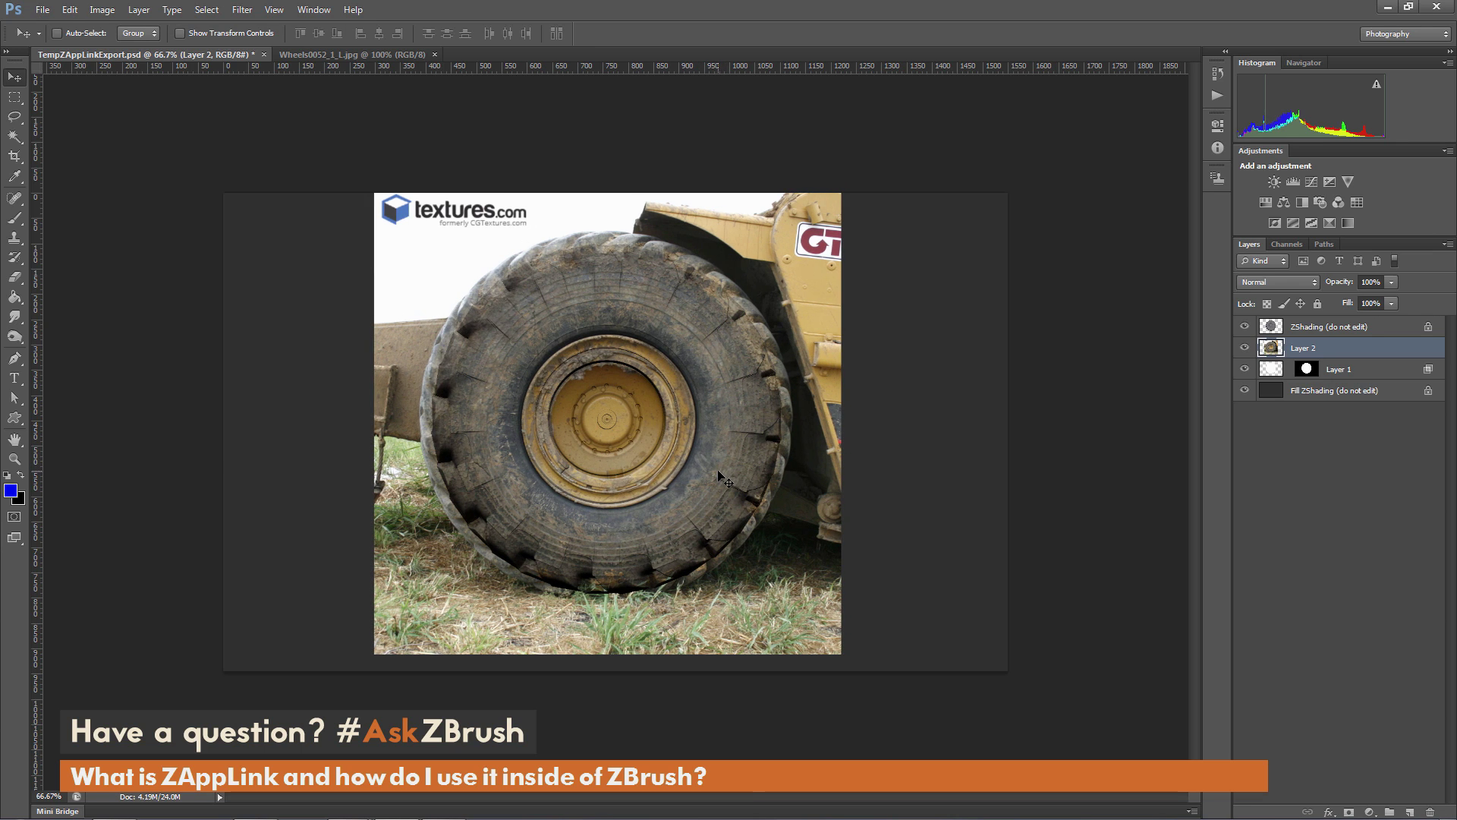
key("Up")
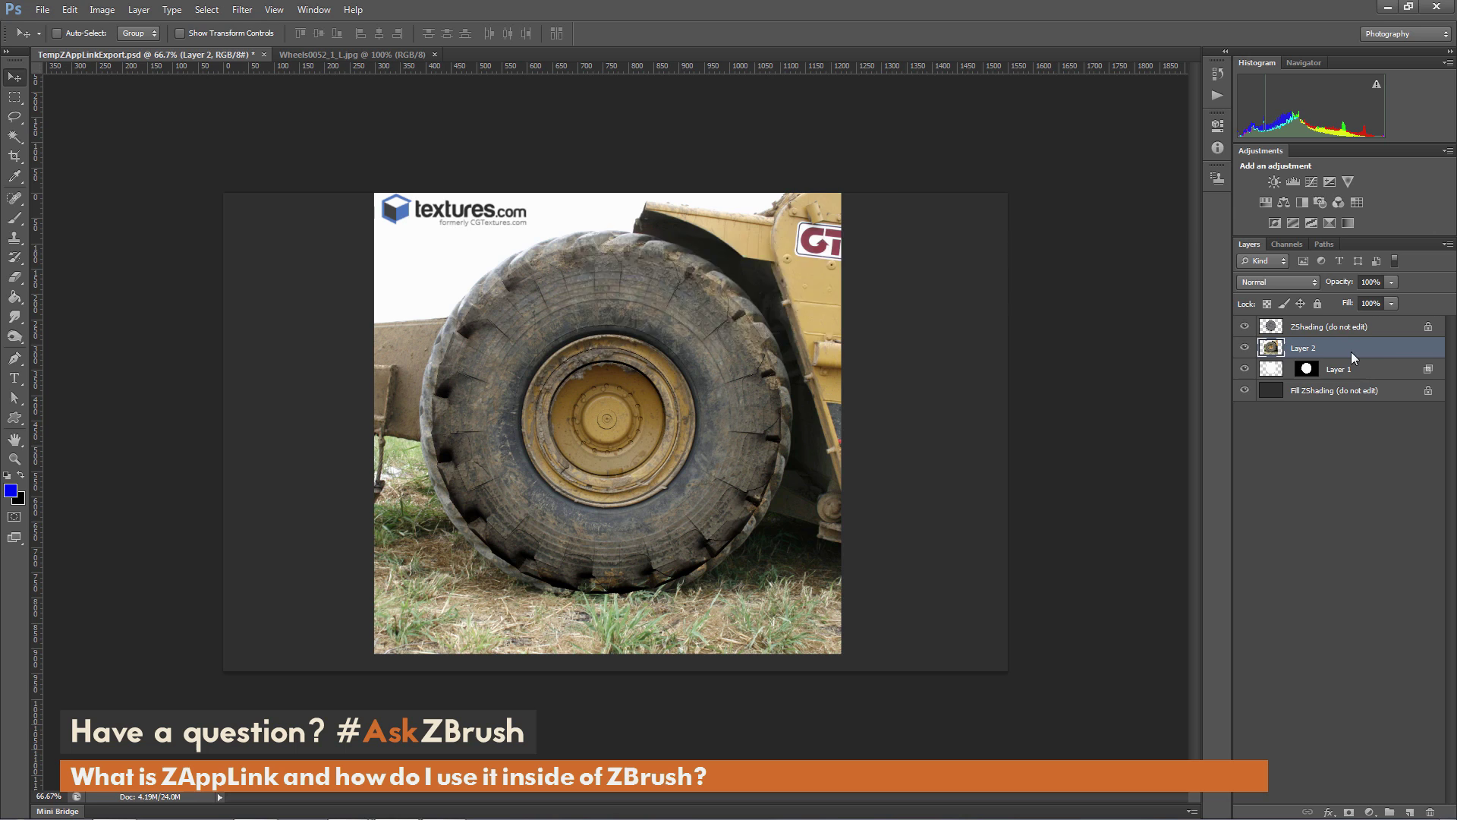
- Merge the photo down into Layer 1, preserving its mask, and save the document
key("ctrl+e")
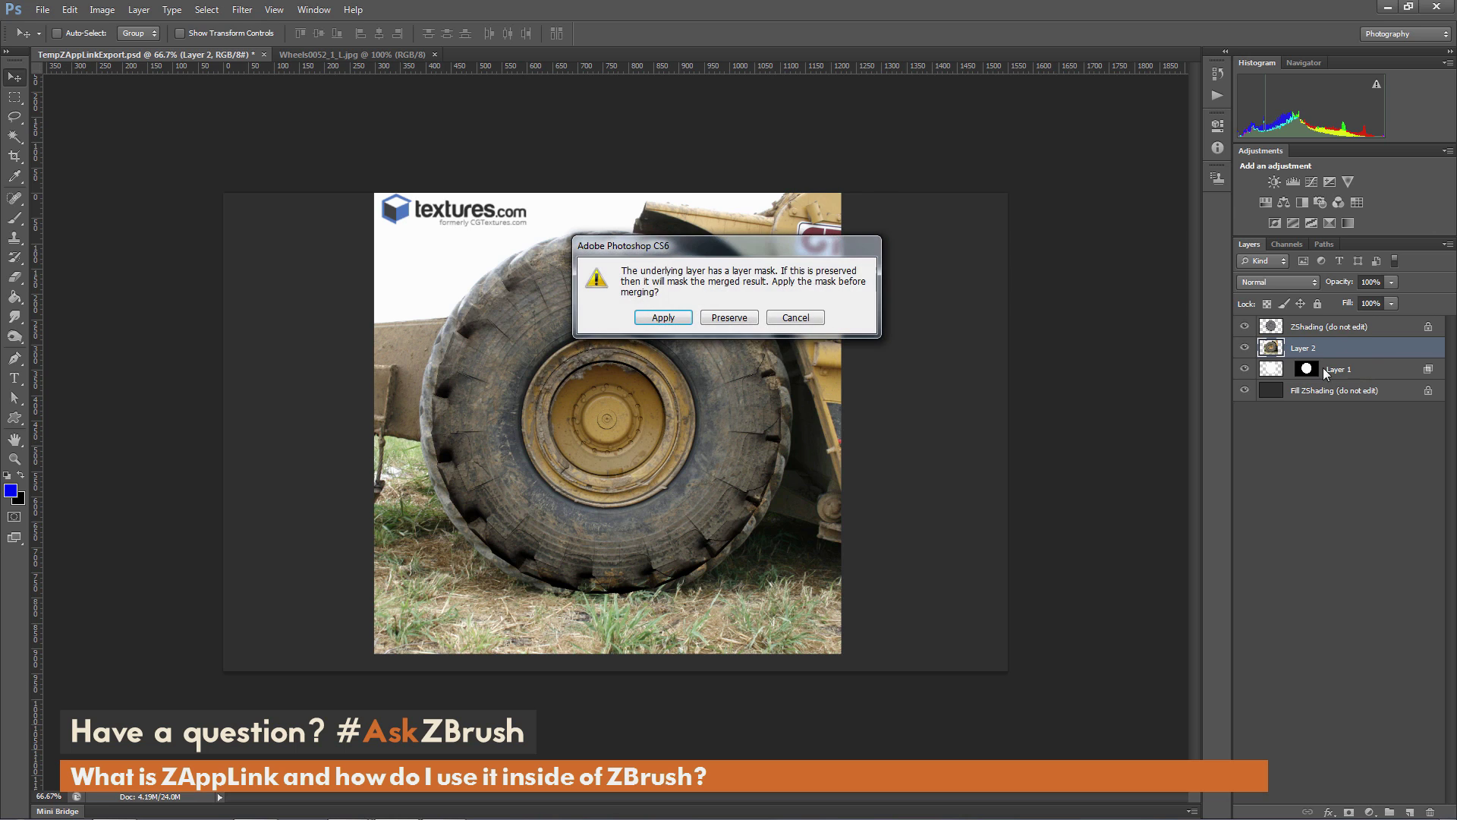
left_click(741, 320)
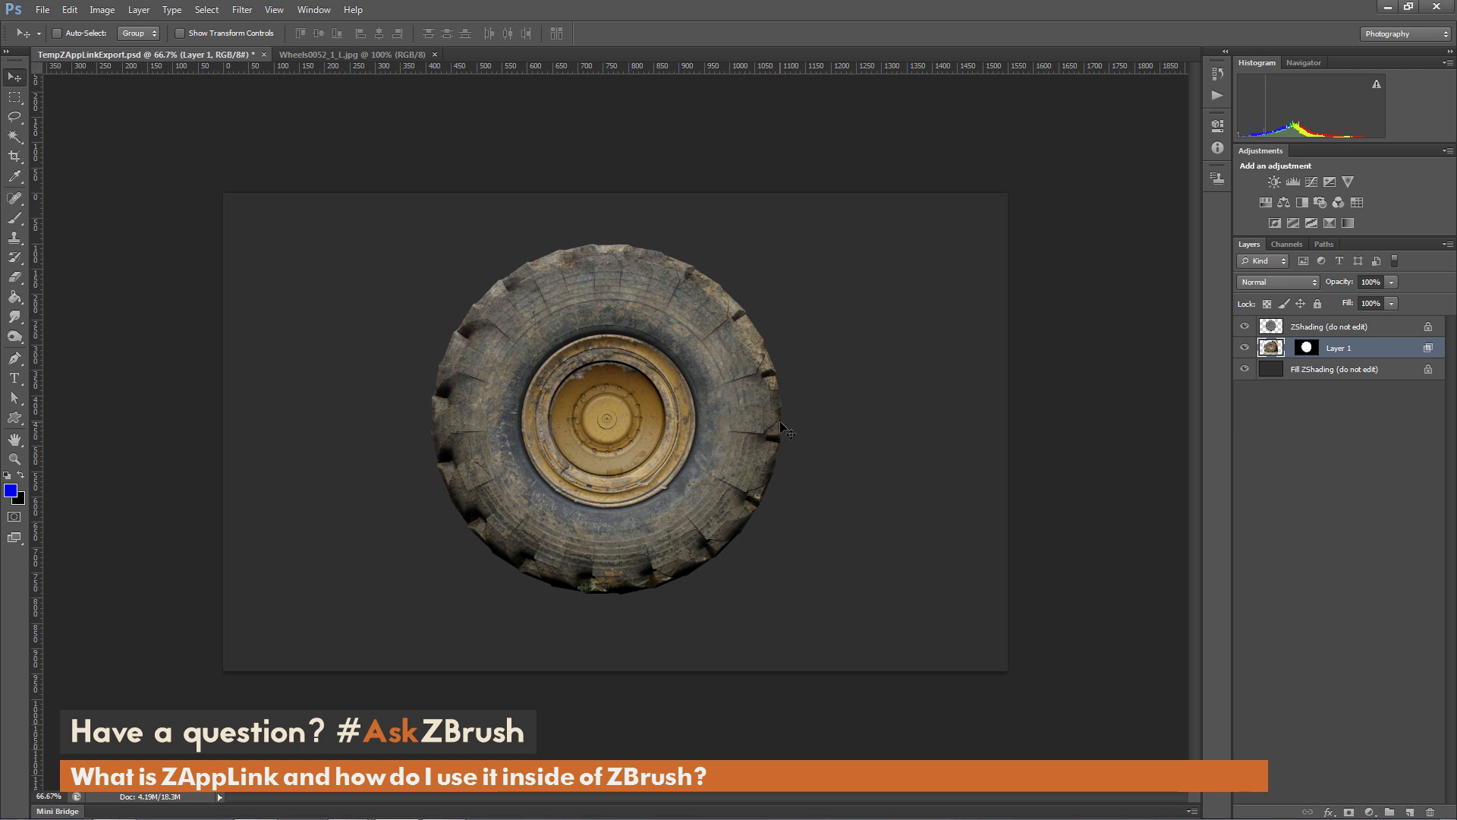
left_click(42, 9)
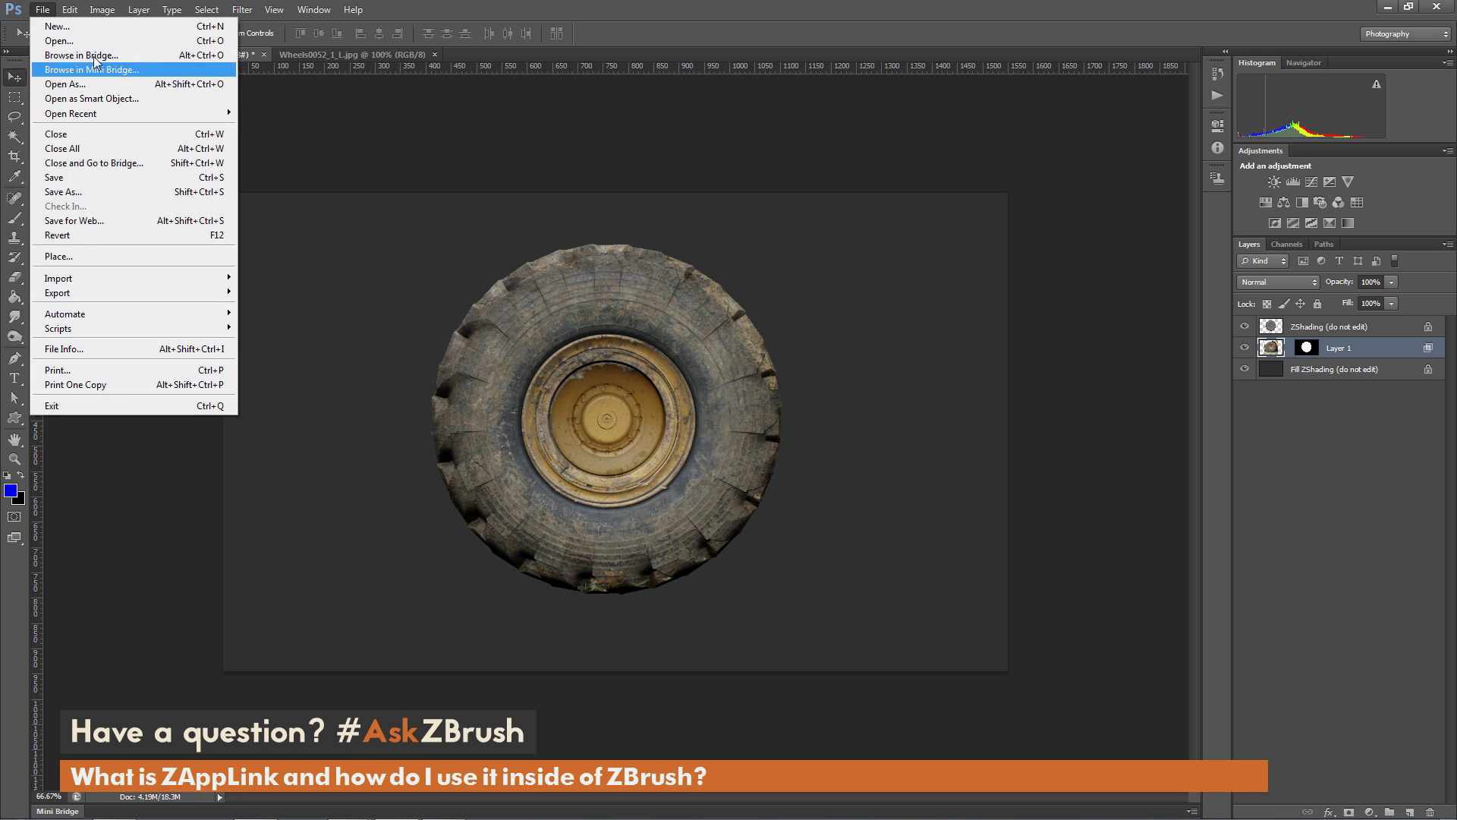
left_click(83, 179)
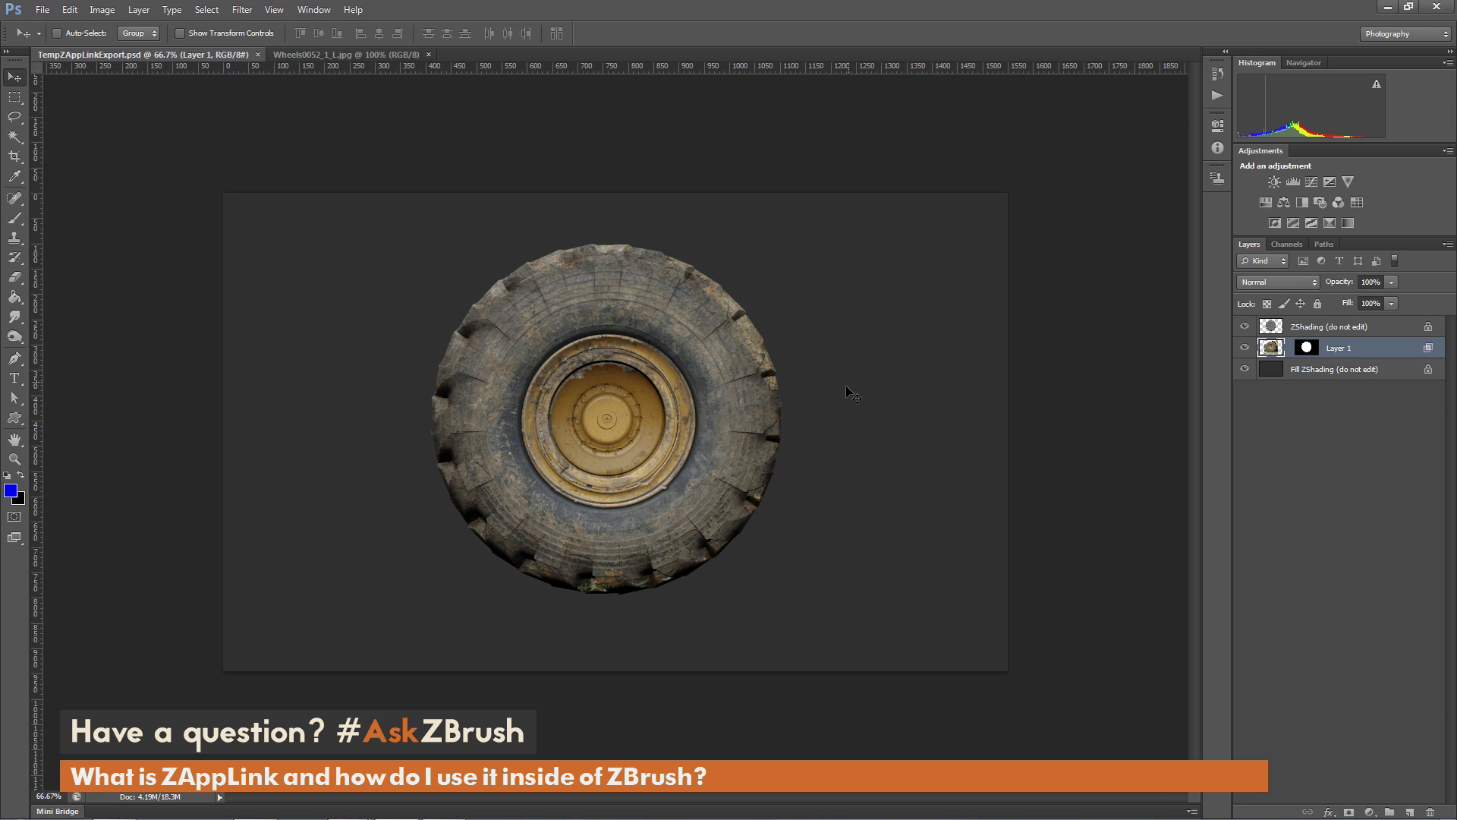
- Pick up the edited projection in ZBrush and check the tire's photo texture and Tire_AskZBrush map
key("alt+Tab")
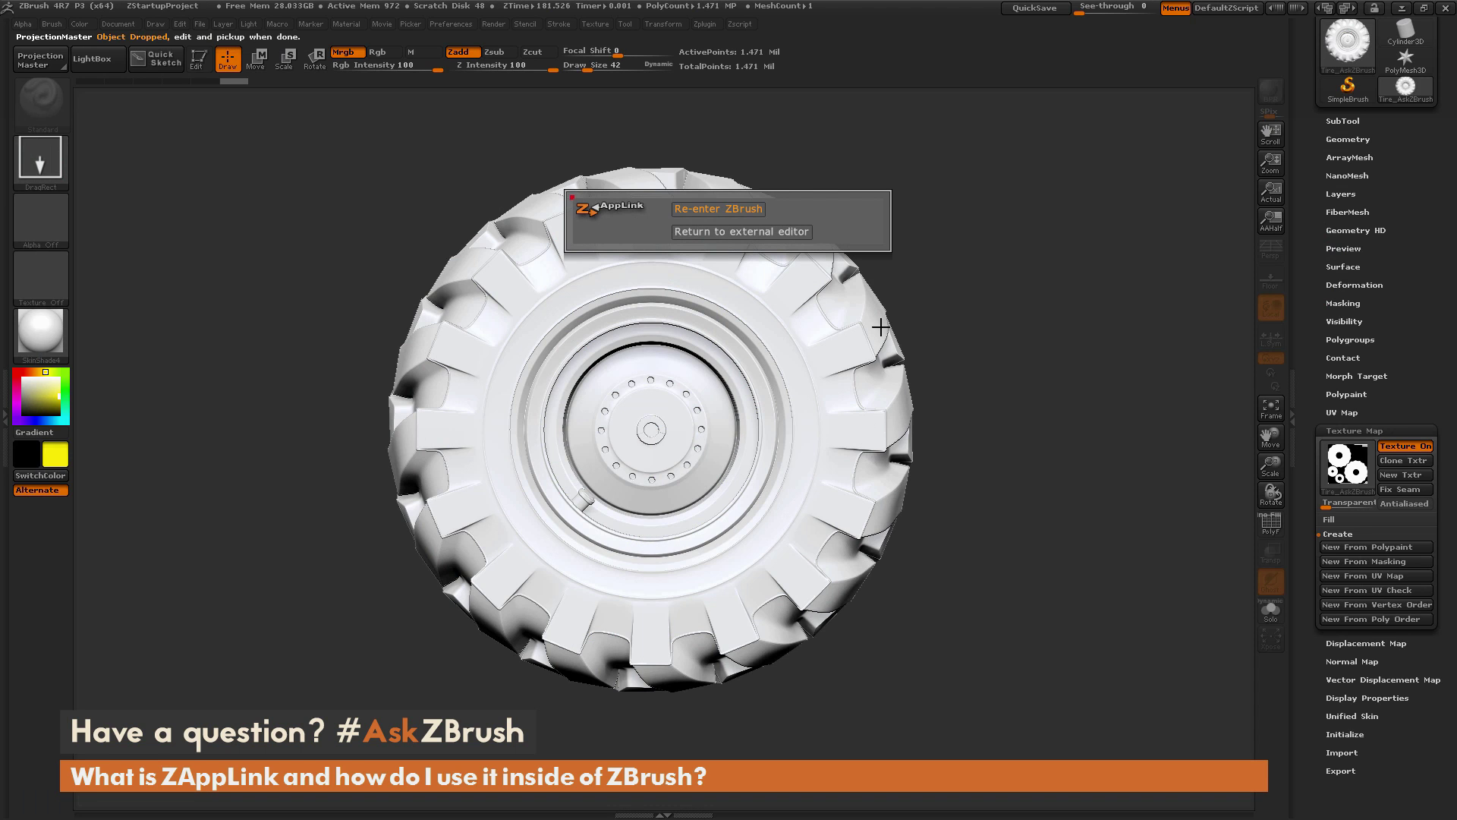
left_click(702, 208)
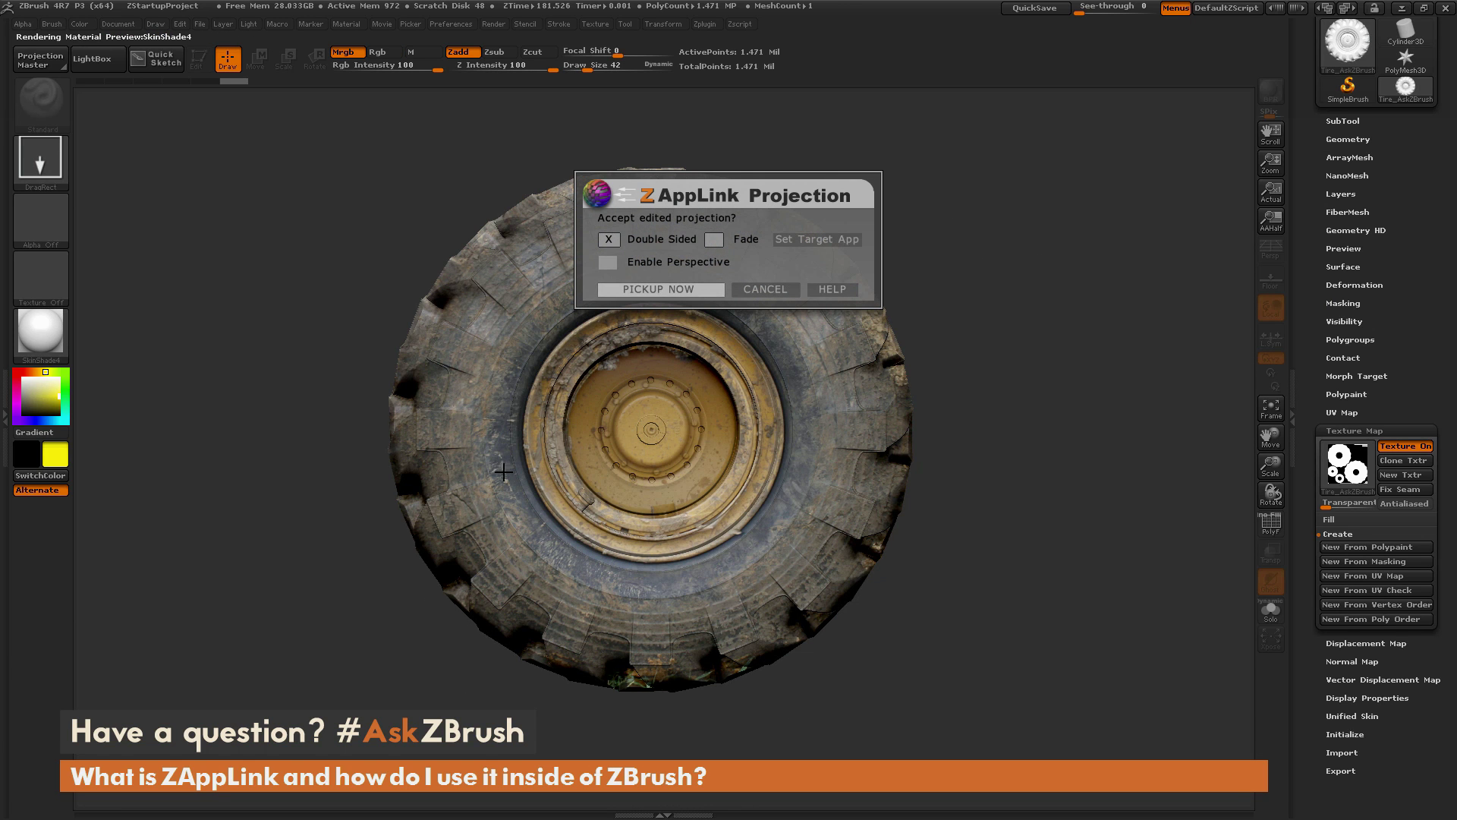
left_click(666, 289)
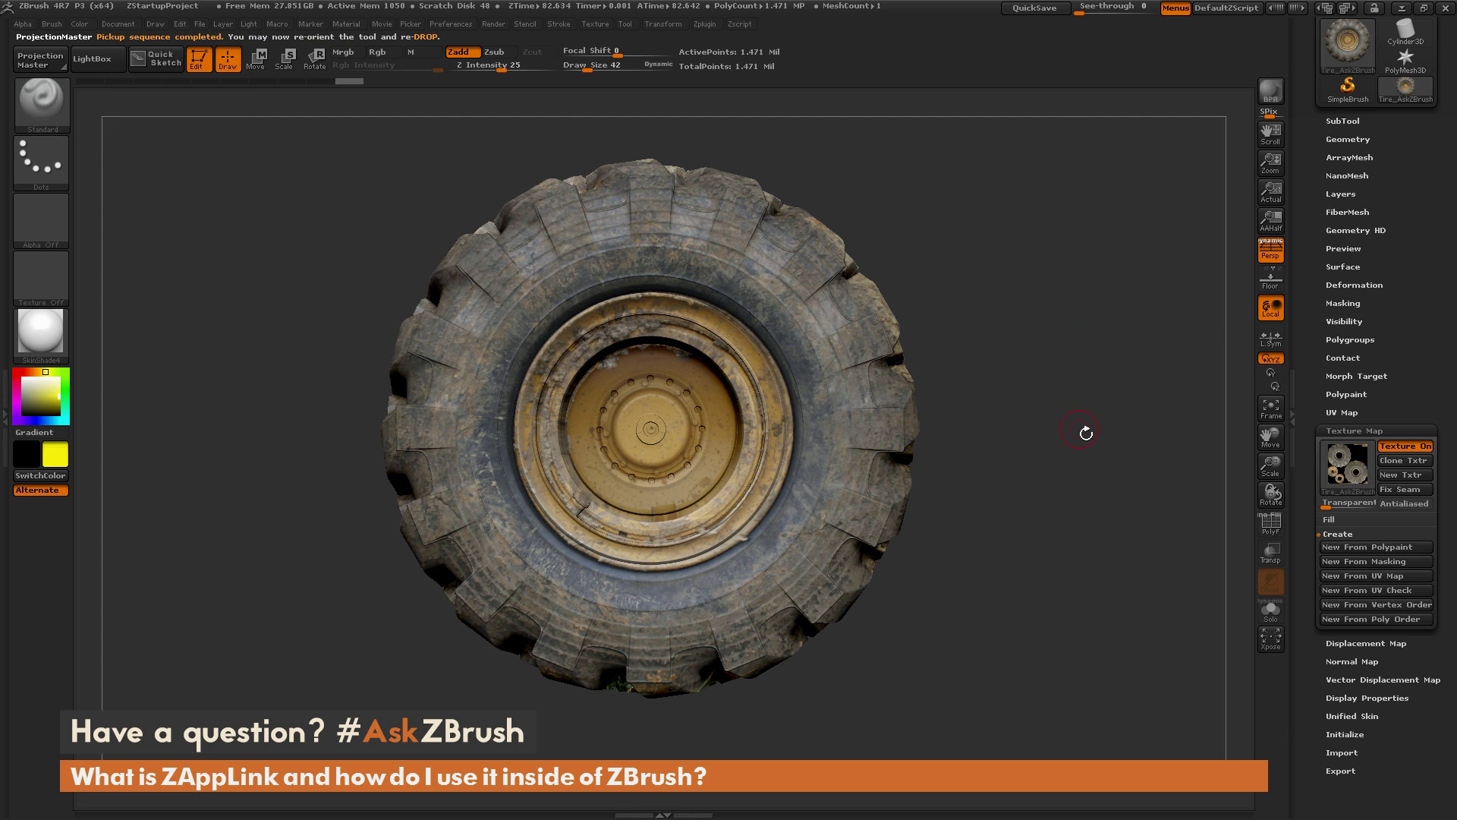
mouse_move(1082, 433)
left_mouse_down()
mouse_move(1064, 463)
mouse_move(1070, 434)
mouse_move(1085, 439)
left_mouse_up()
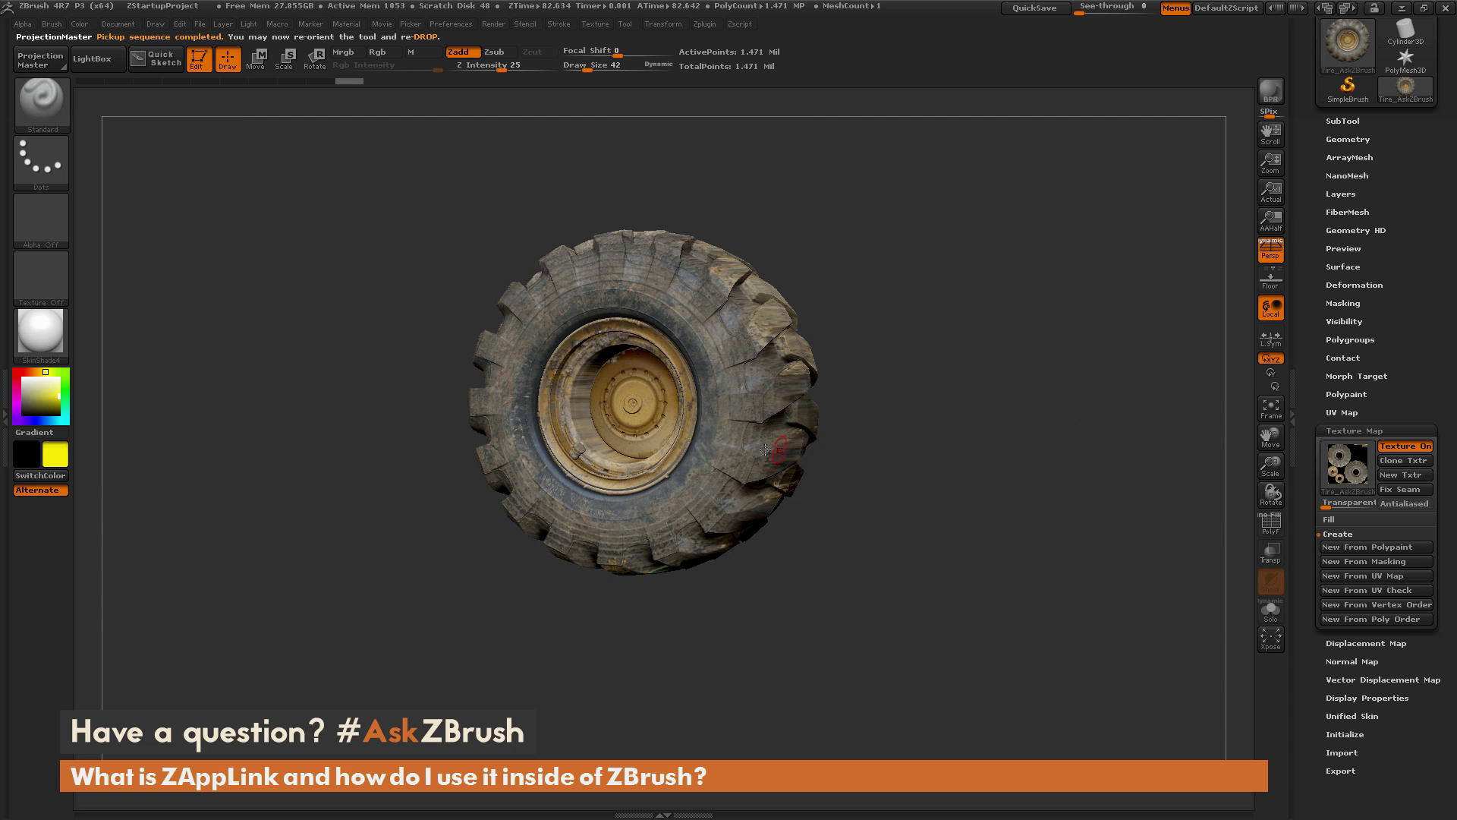
mouse_move(1348, 472)
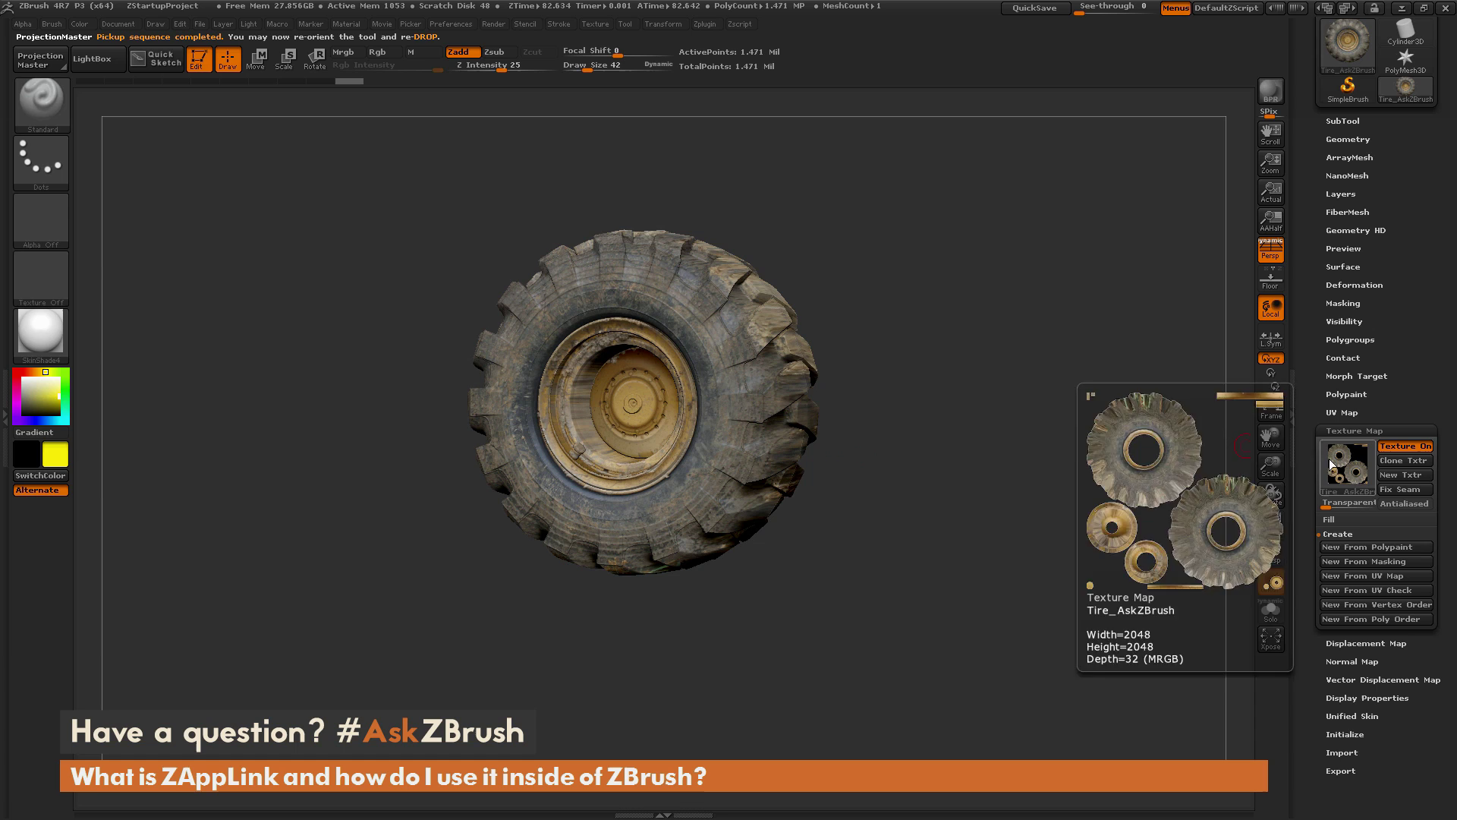
- Orbit the tire to a side view and turn off perspective
mouse_move(1027, 486)
left_mouse_down()
mouse_move(1018, 460)
mouse_move(1044, 465)
mouse_move(1047, 434)
mouse_move(1048, 452)
mouse_move(913, 439)
left_mouse_up()
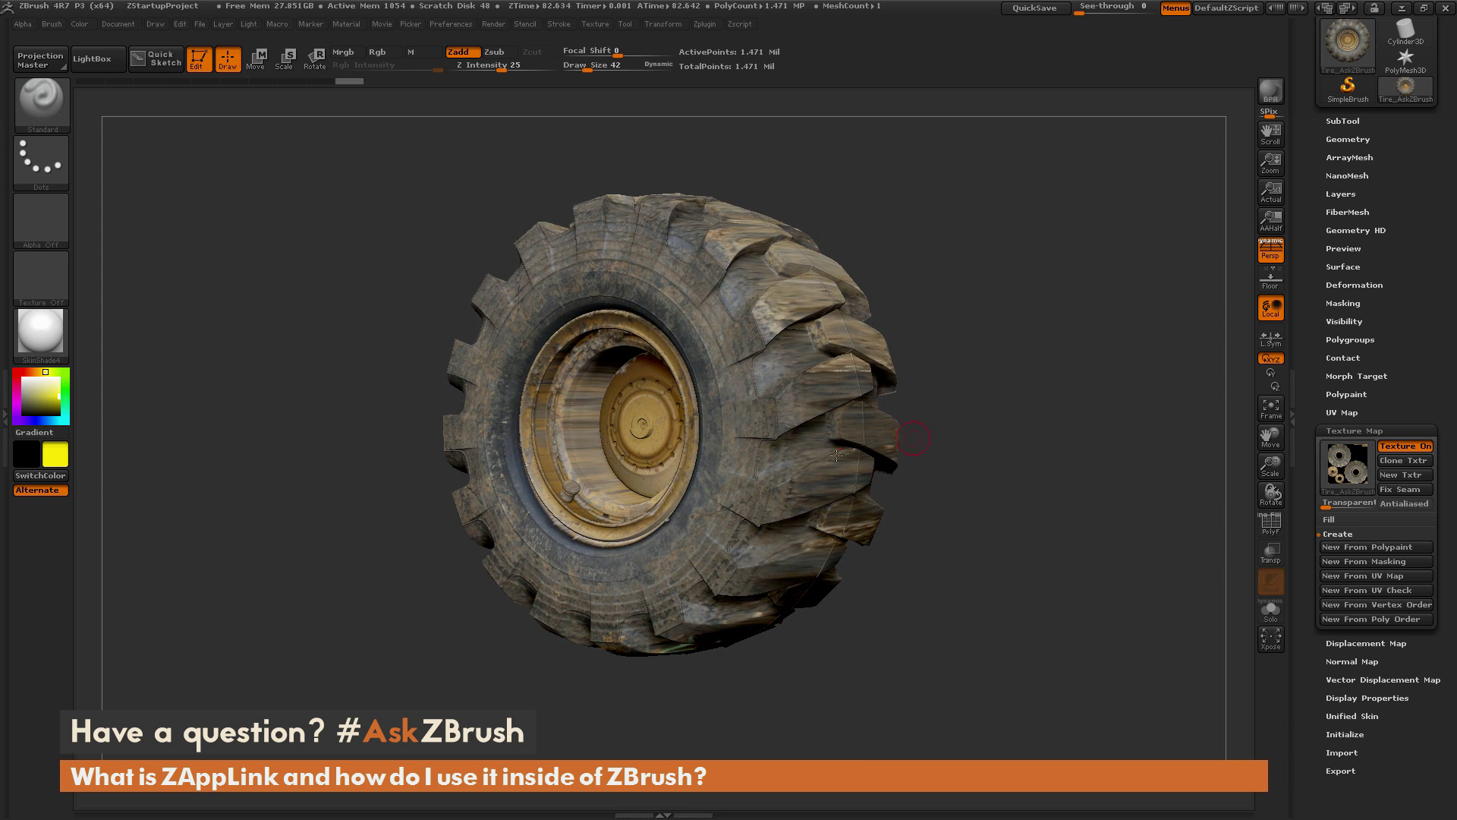
left_click_drag(1036, 340, 1035, 417)
left_click(1270, 254)
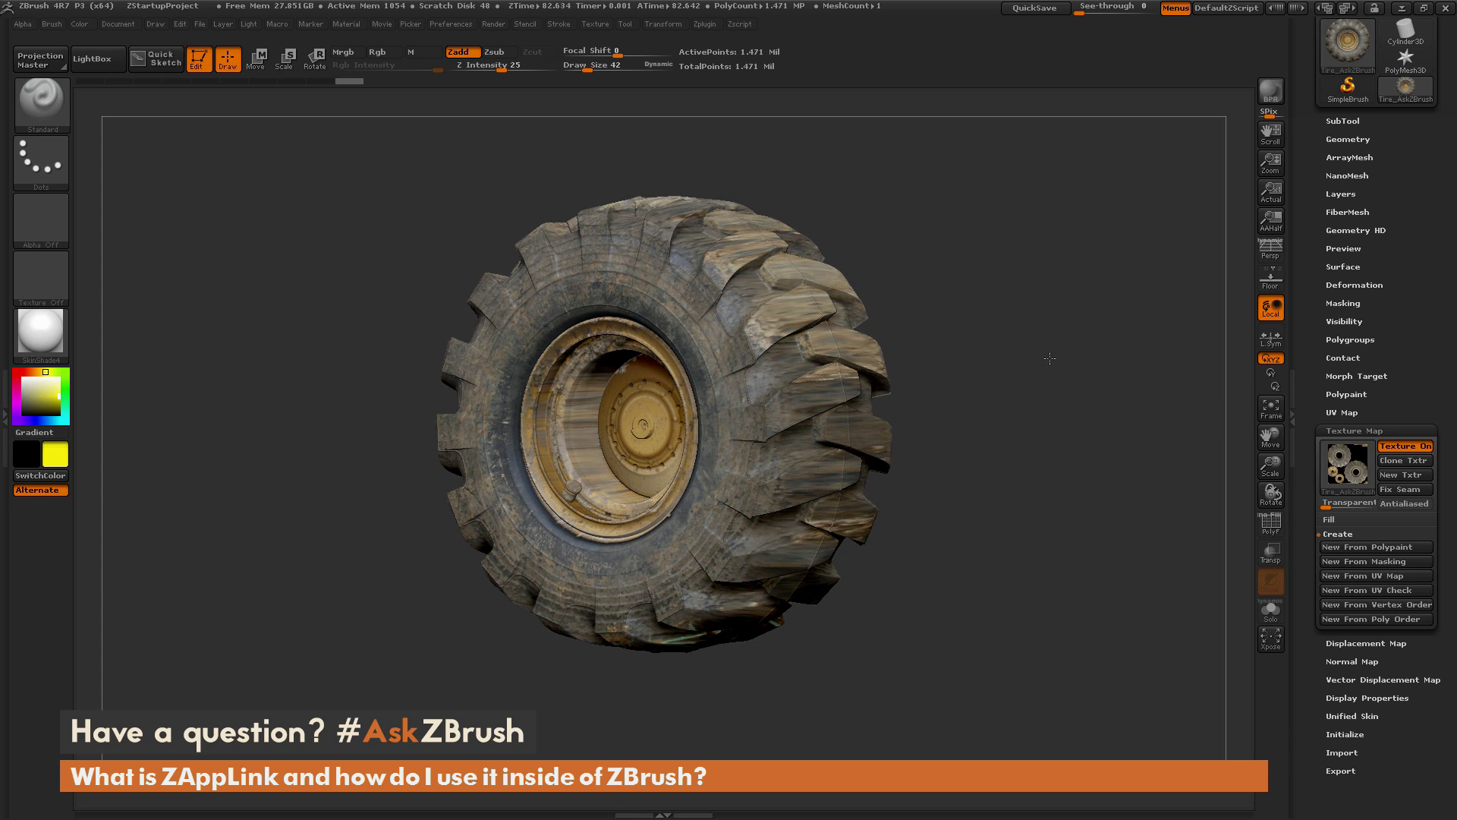
- Drop the flat side view of the tire into Photoshop via ZAppLink
left_click(118, 25)
left_click(153, 88)
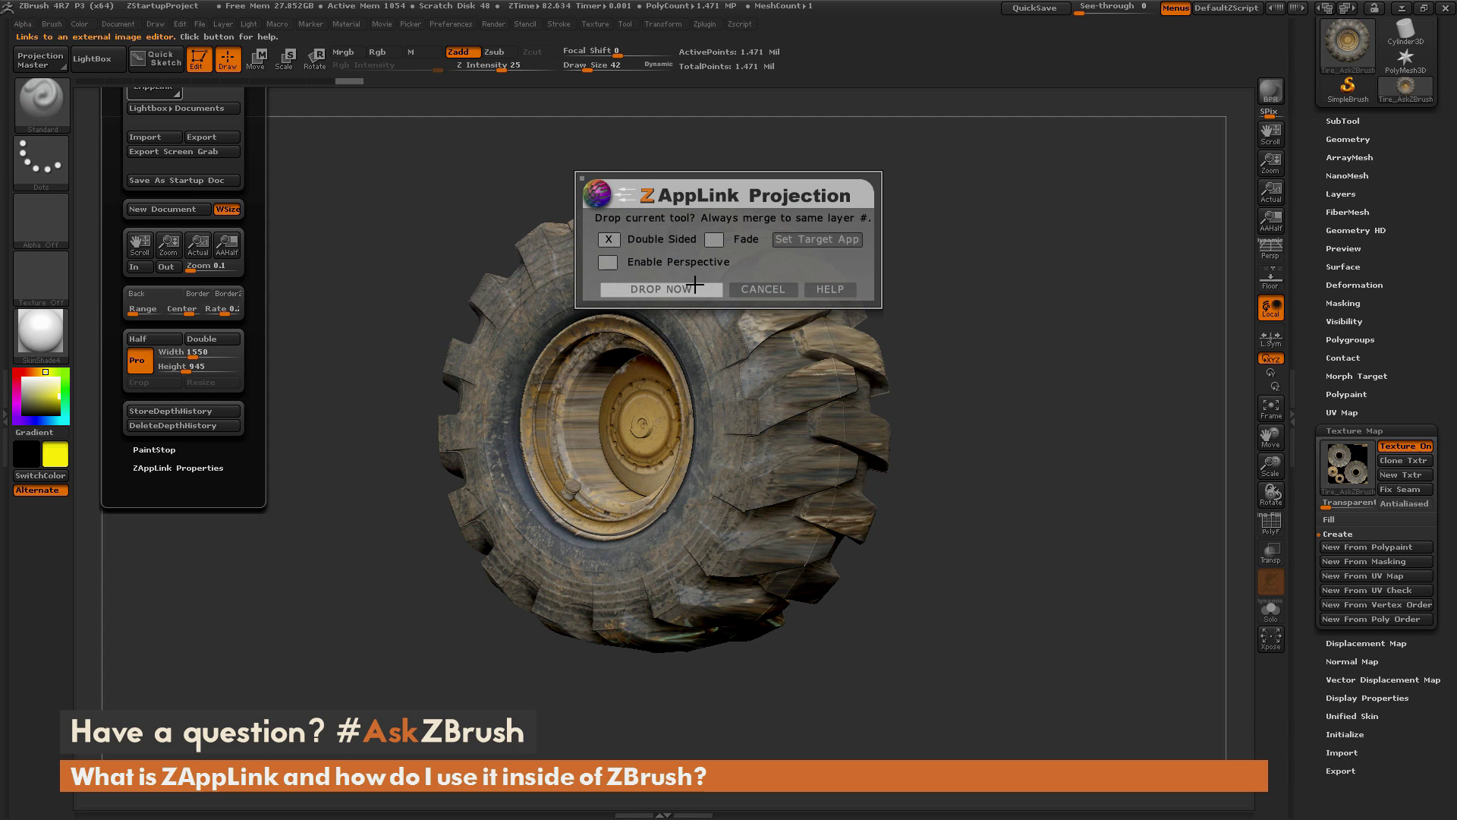
left_click(693, 288)
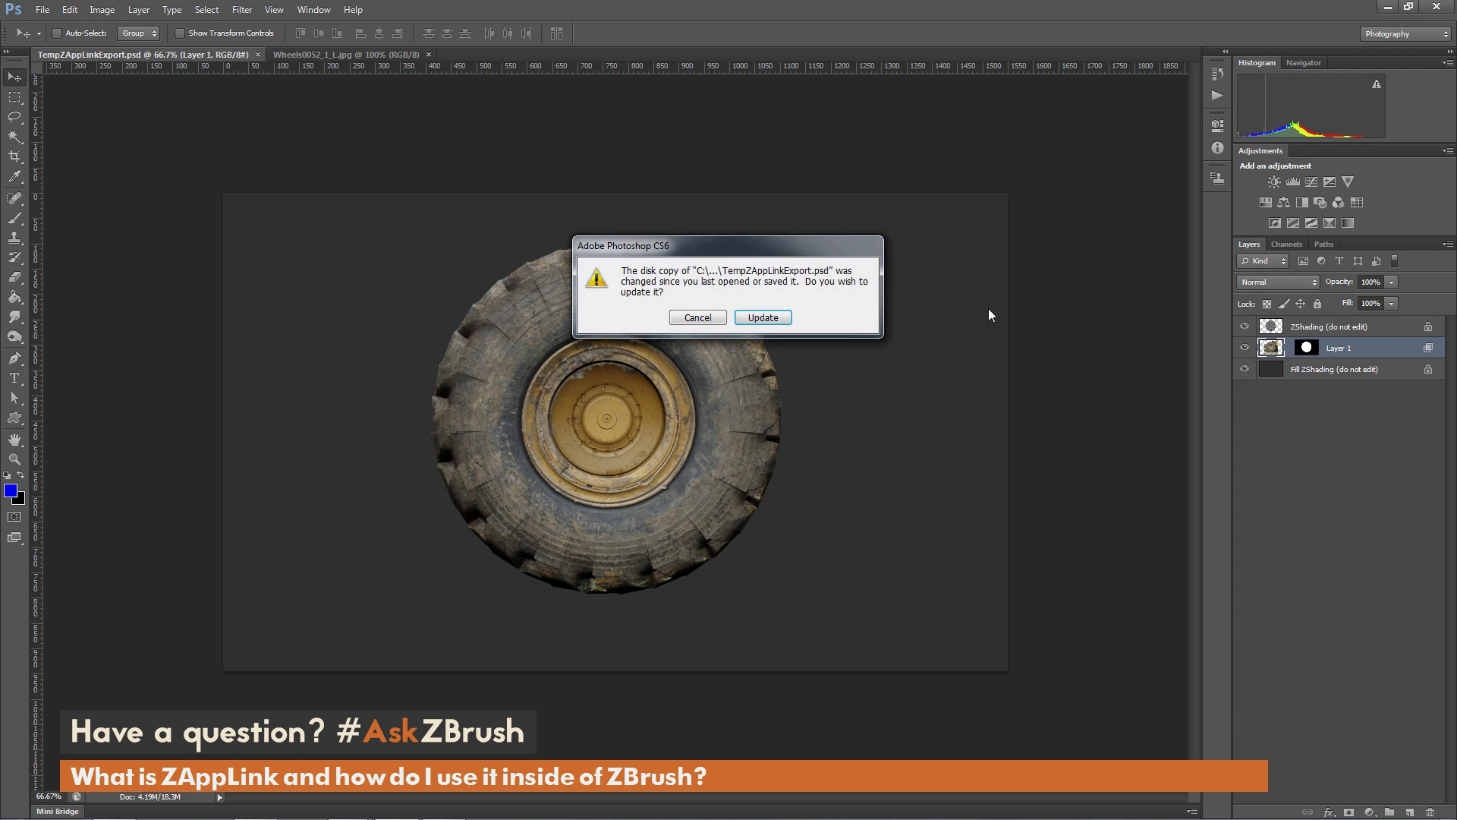
- Reload the updated render and clone texture over the stretched rim around the hub
left_click(771, 320)
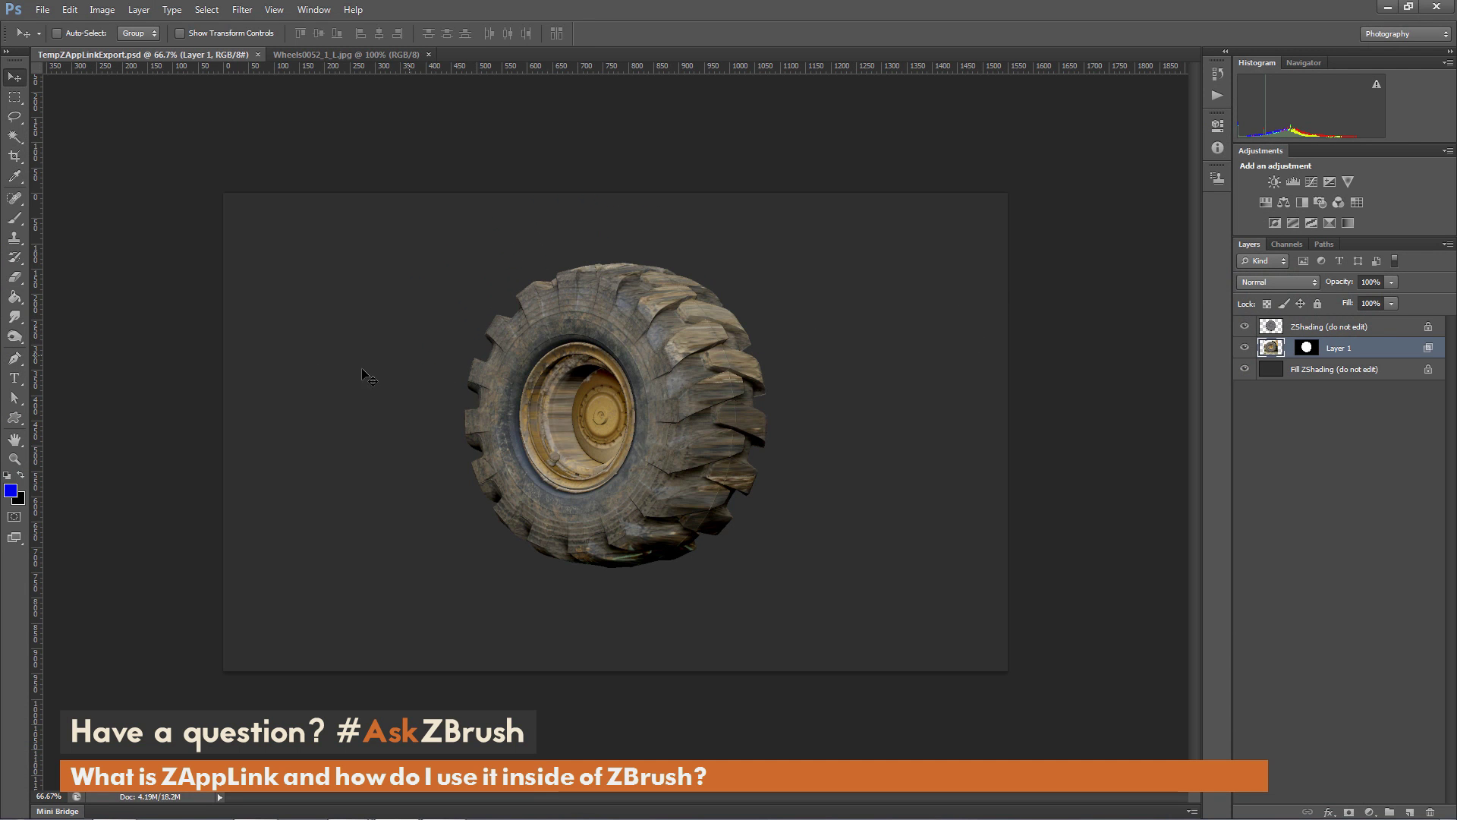
left_click(15, 237)
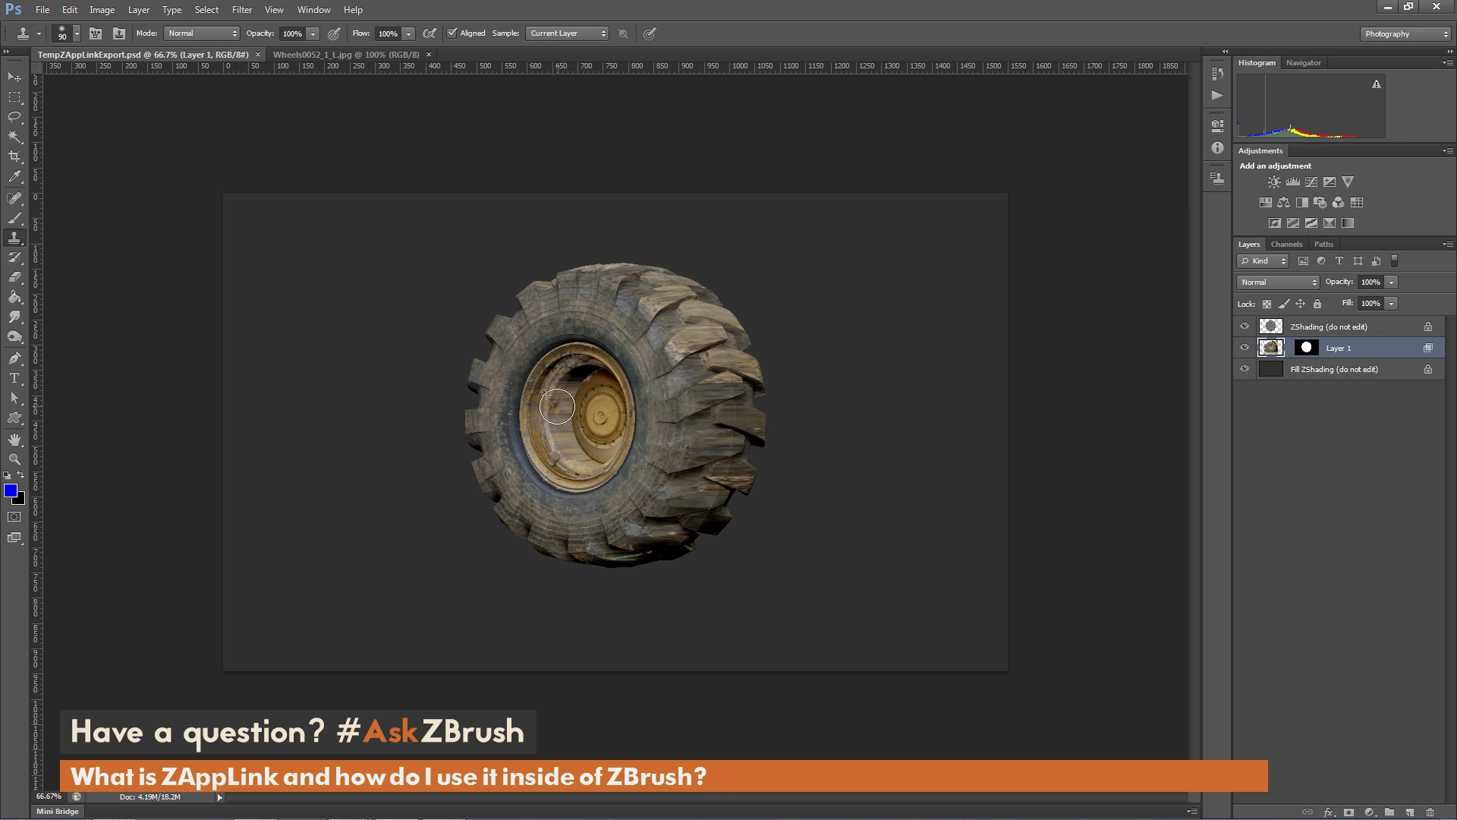
left_click_drag(556, 406, 562, 427)
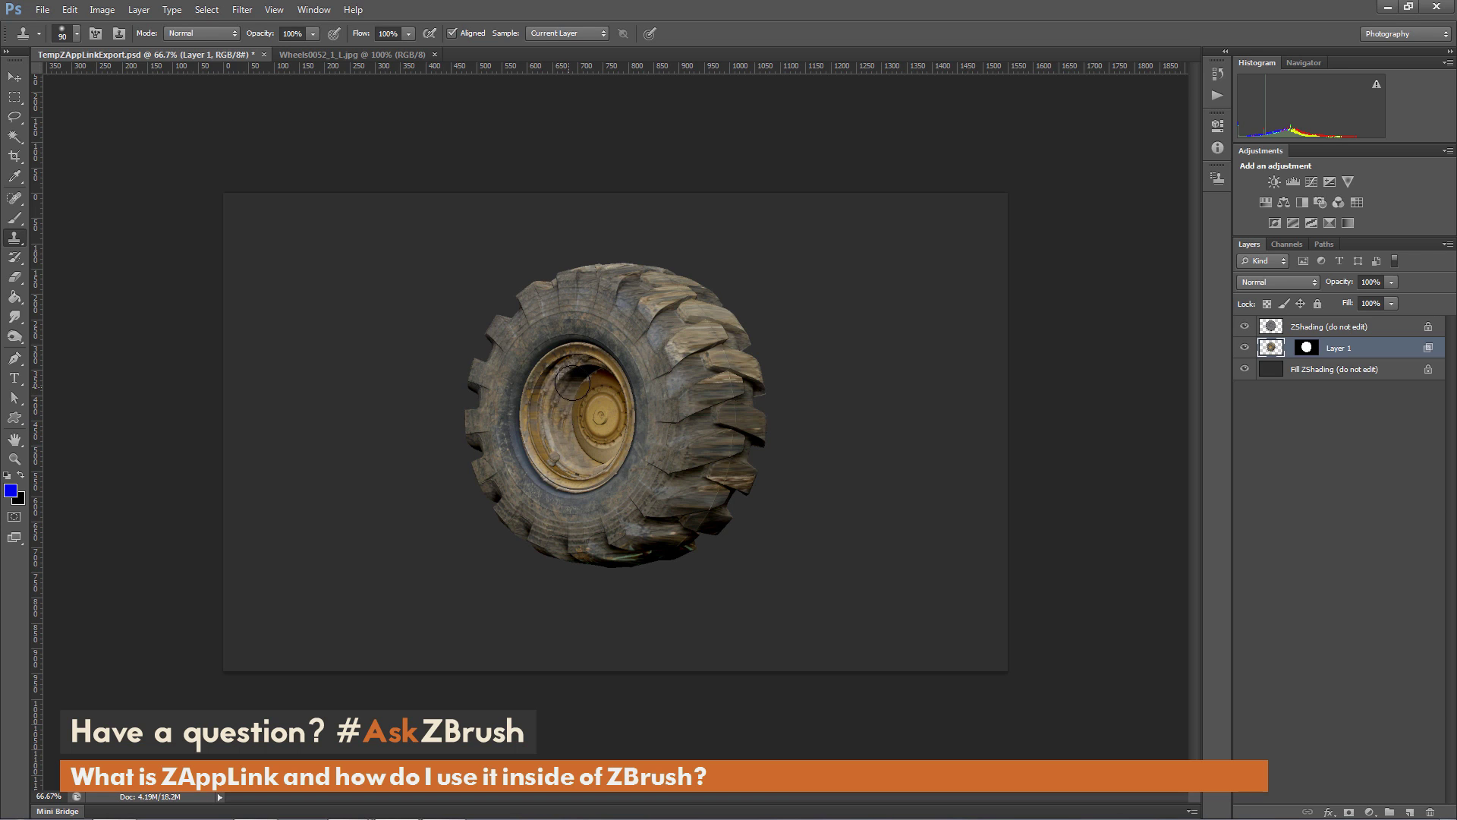
mouse_move(562, 436)
left_mouse_down()
mouse_move(565, 387)
mouse_move(562, 431)
mouse_move(556, 416)
left_mouse_up()
- Save the retouched document and return to ZBrush
left_click(42, 11)
left_click(220, 181)
key("alt+Tab")
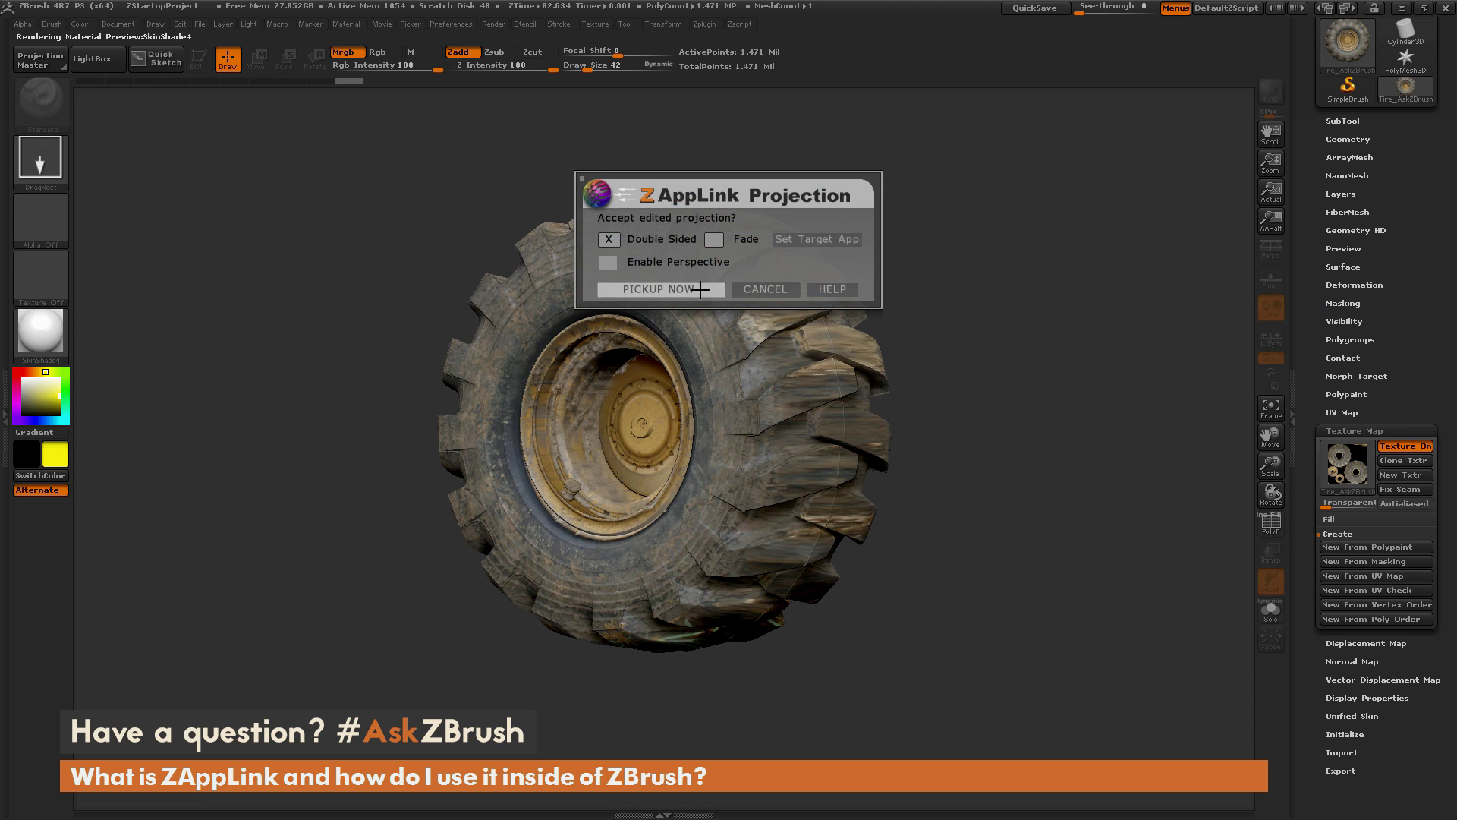
- Accept the cleaned rim projection, orbit to inspect the fix, and re-enable perspective
left_click(699, 289)
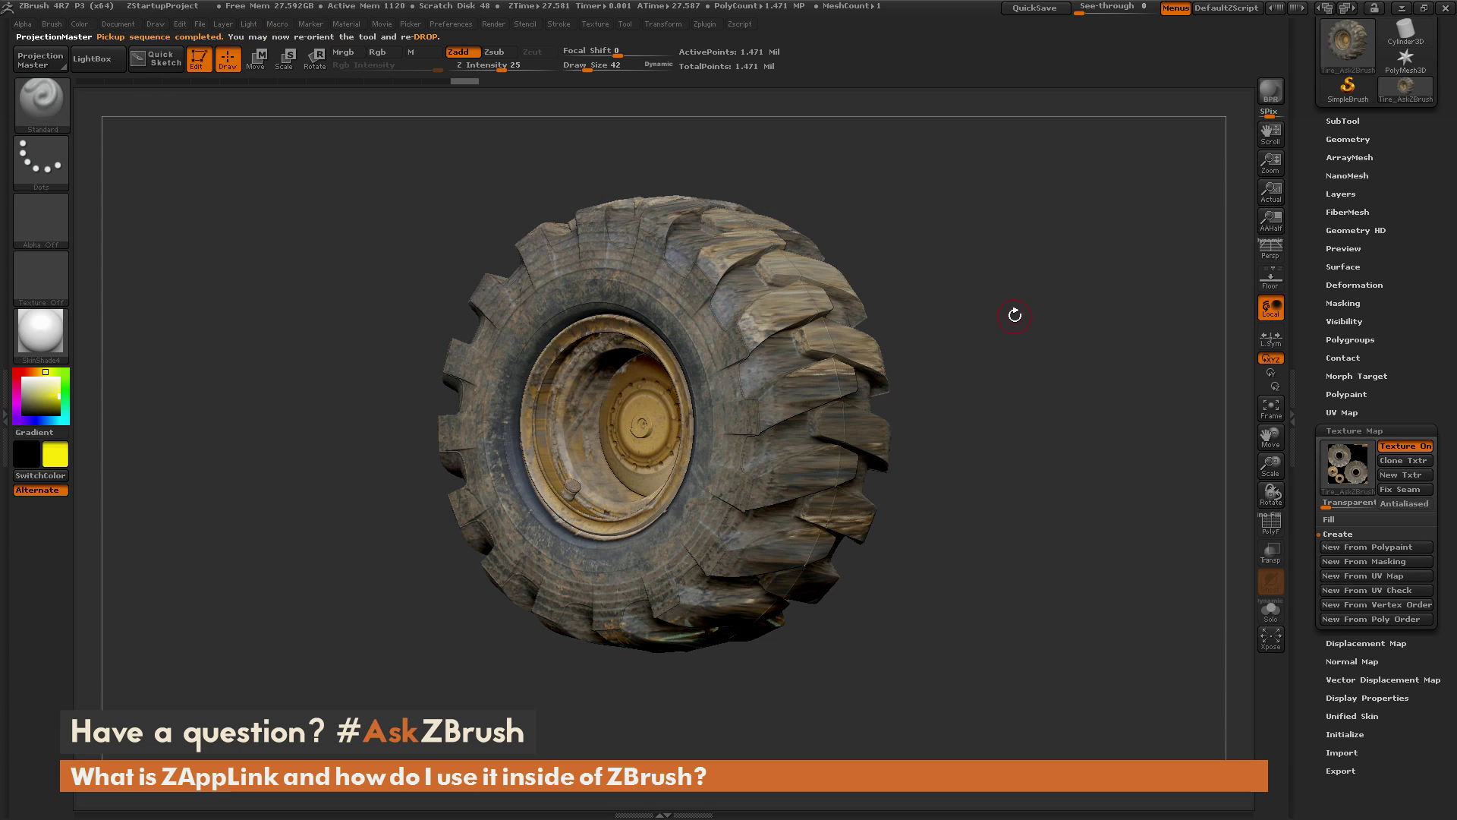
left_click_drag(979, 246, 1034, 304)
left_click_drag(1080, 352, 1085, 401)
left_click_drag(942, 280, 1105, 298)
key("p")
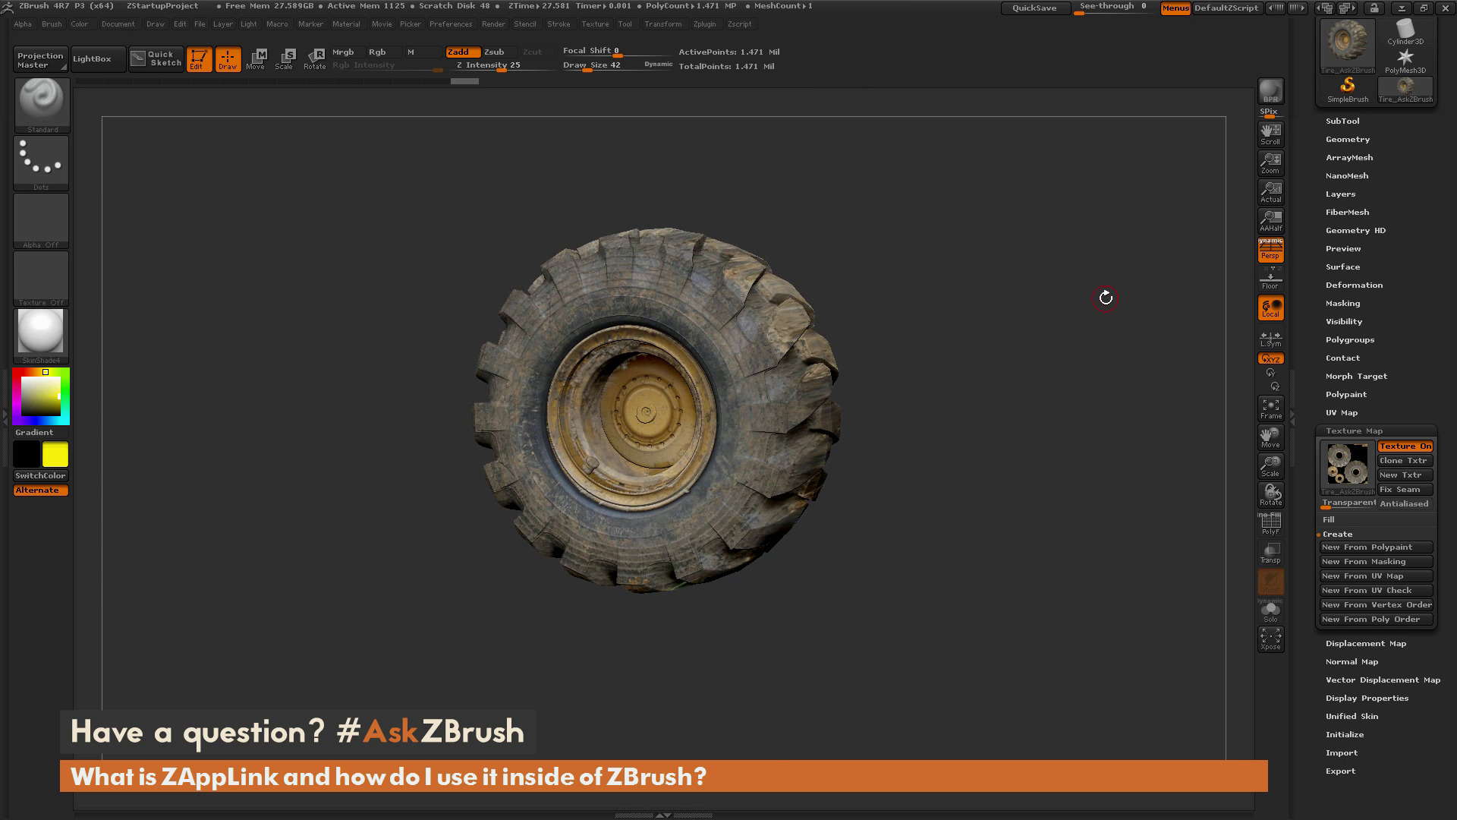